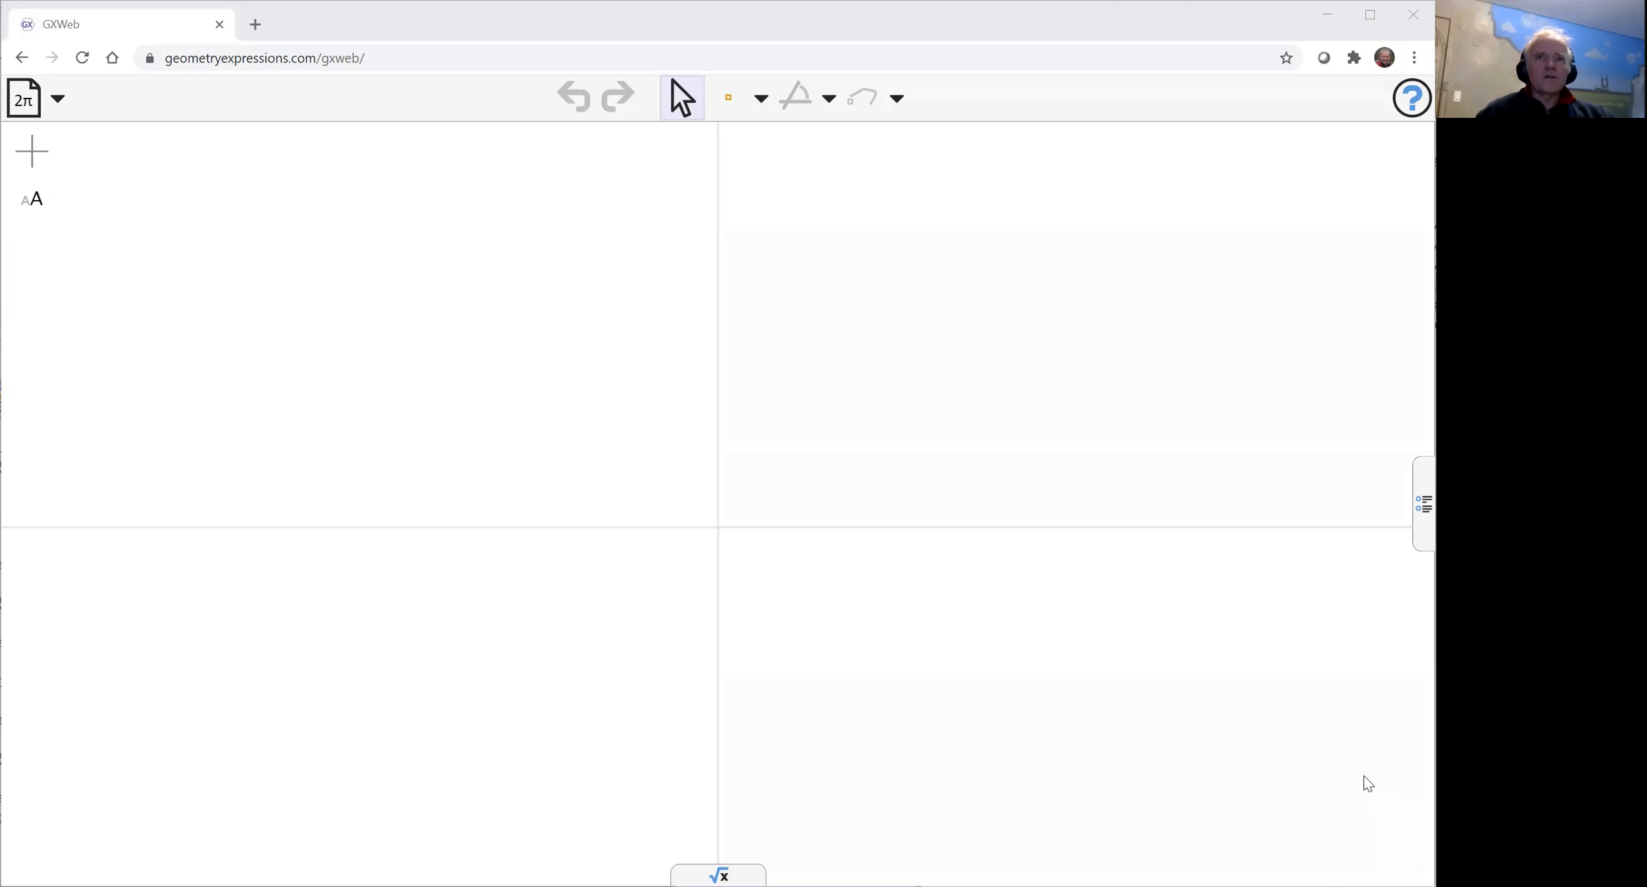
Place a point at the origin of the coordinate axes.
click(740, 98)
click(718, 527)
drag(1063, 634, 890, 613)
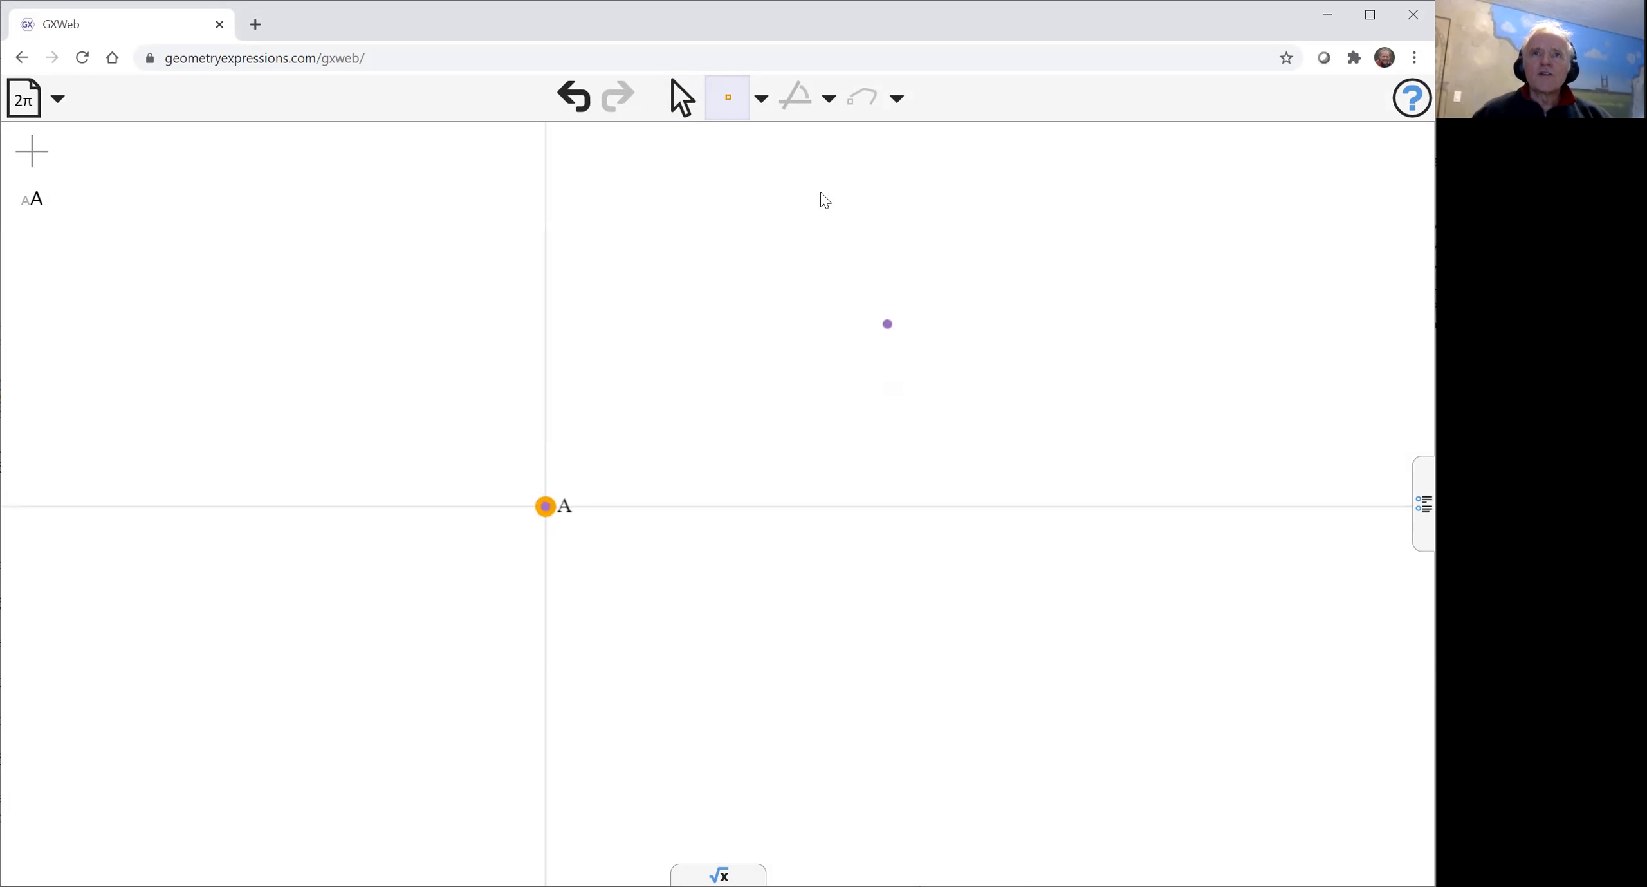
Draw an infinite line passing through point A and rising diagonally above the horizontal axis.
click(761, 98)
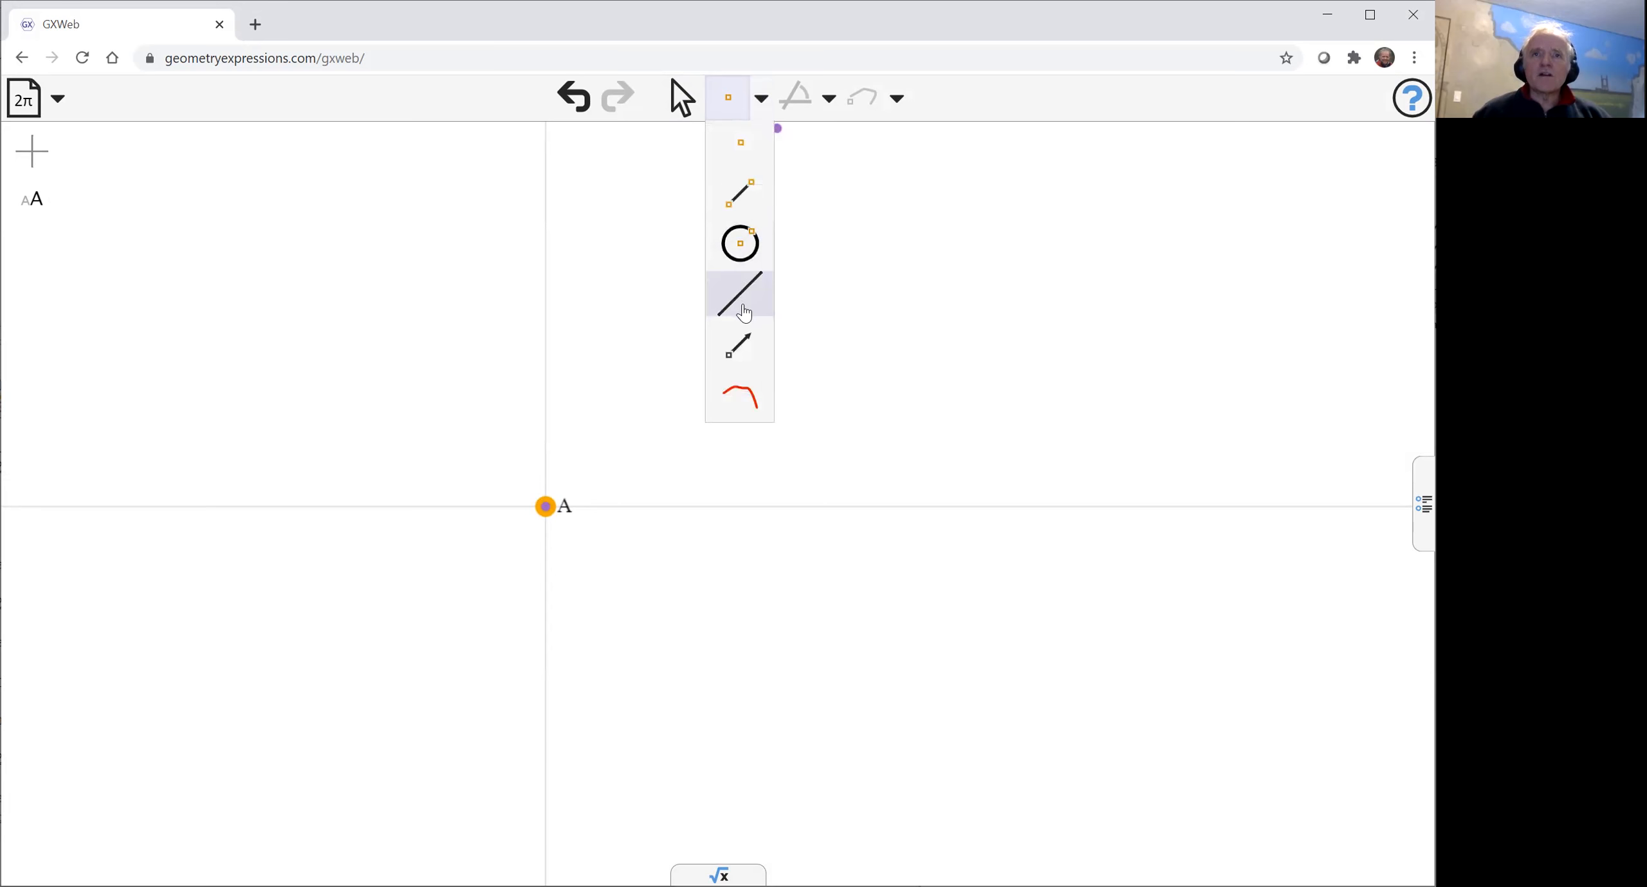
click(744, 312)
drag(546, 508, 852, 325)
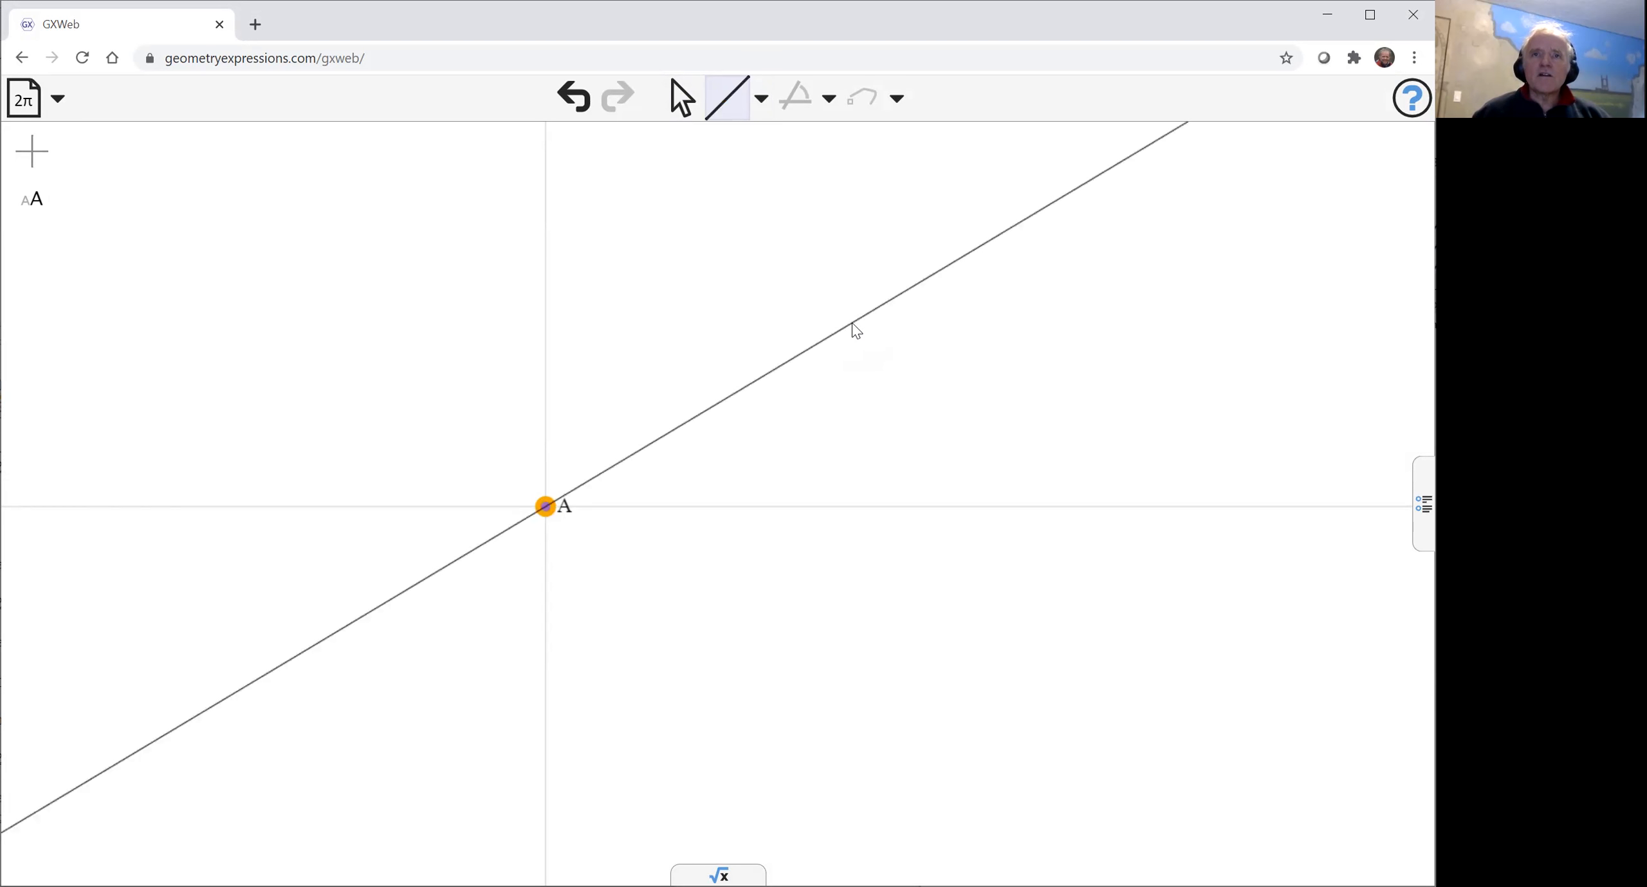
click(682, 98)
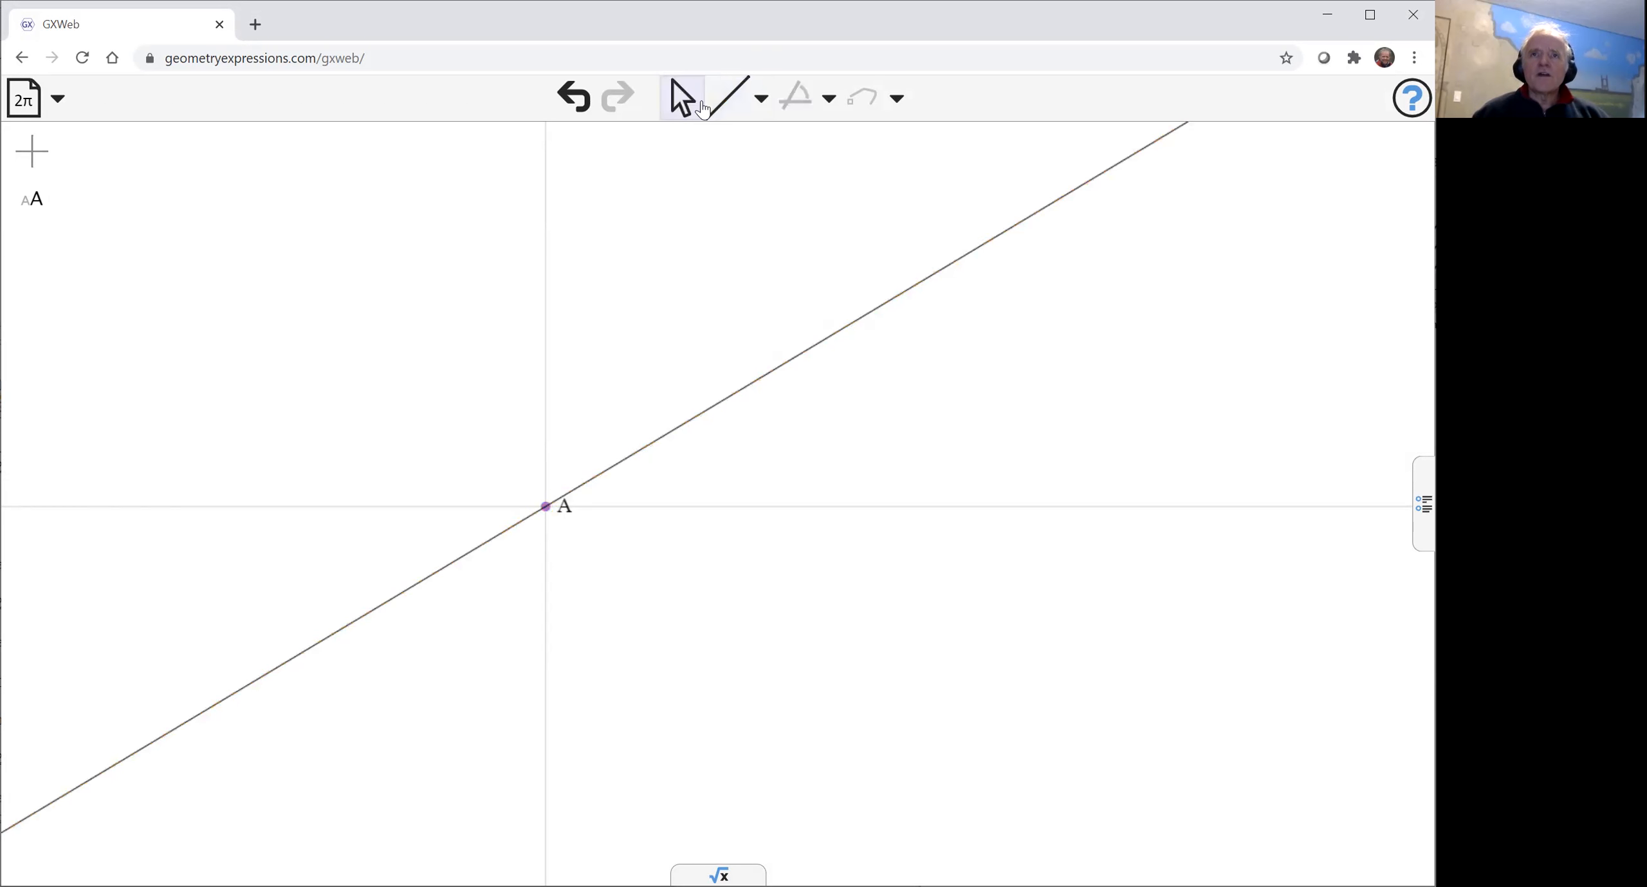
Draw a line segment from a point on the horizontal axis to a point on the diagonal line.
click(764, 106)
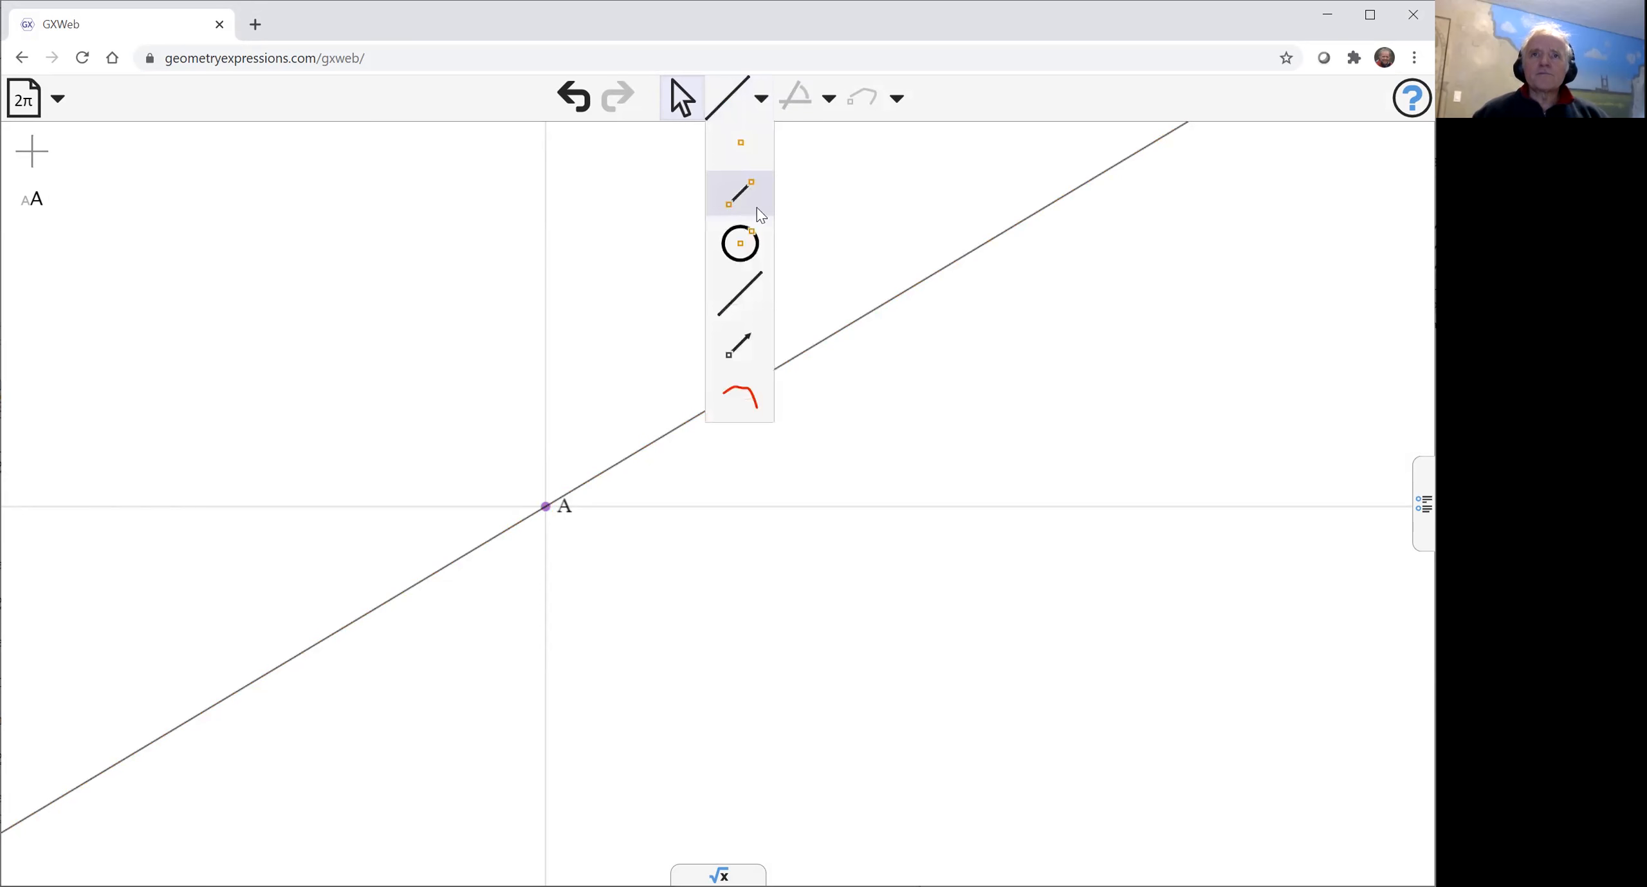
click(740, 191)
drag(802, 506, 859, 317)
click(682, 110)
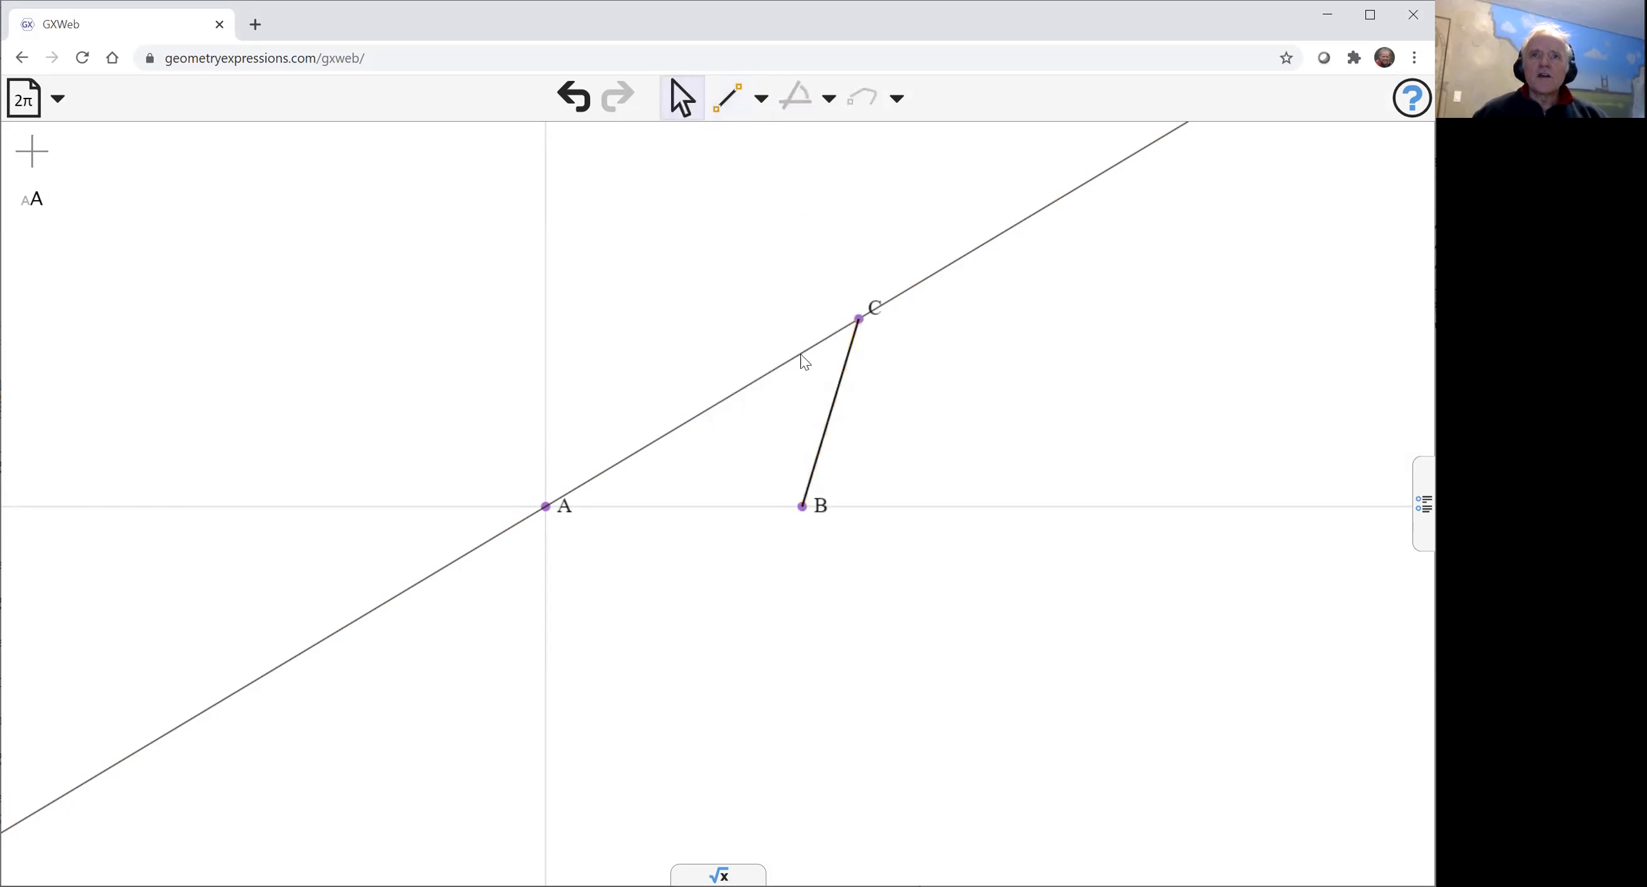
Constrain segment BC's length to a and the distance between points A and B to a as well.
click(840, 378)
click(795, 97)
click(1018, 368)
click(802, 507)
click(545, 507)
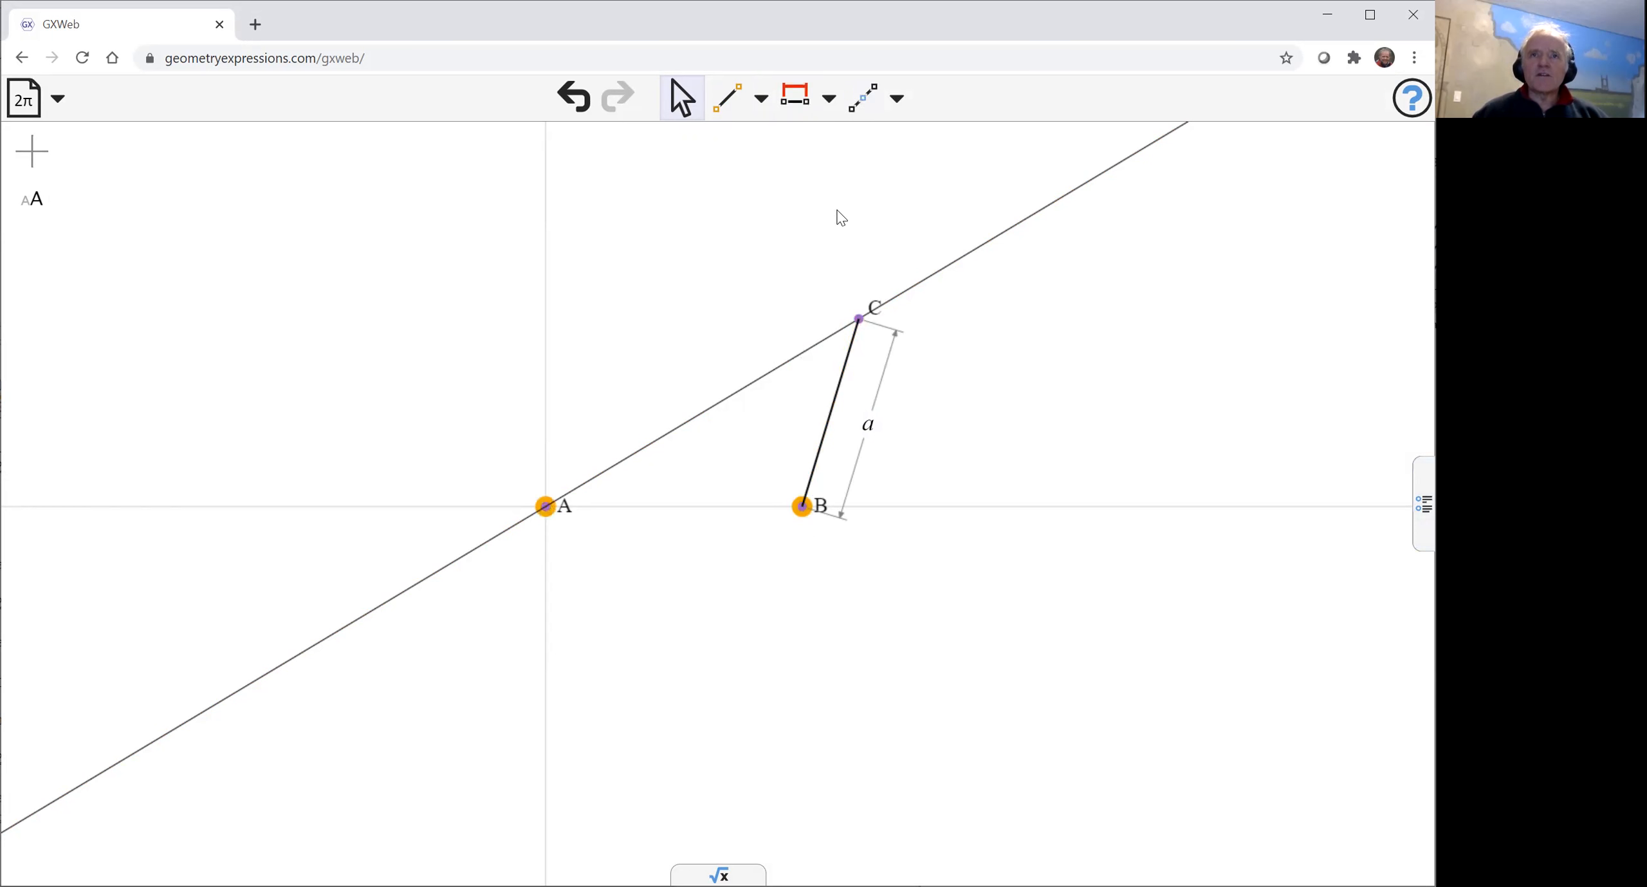
click(812, 105)
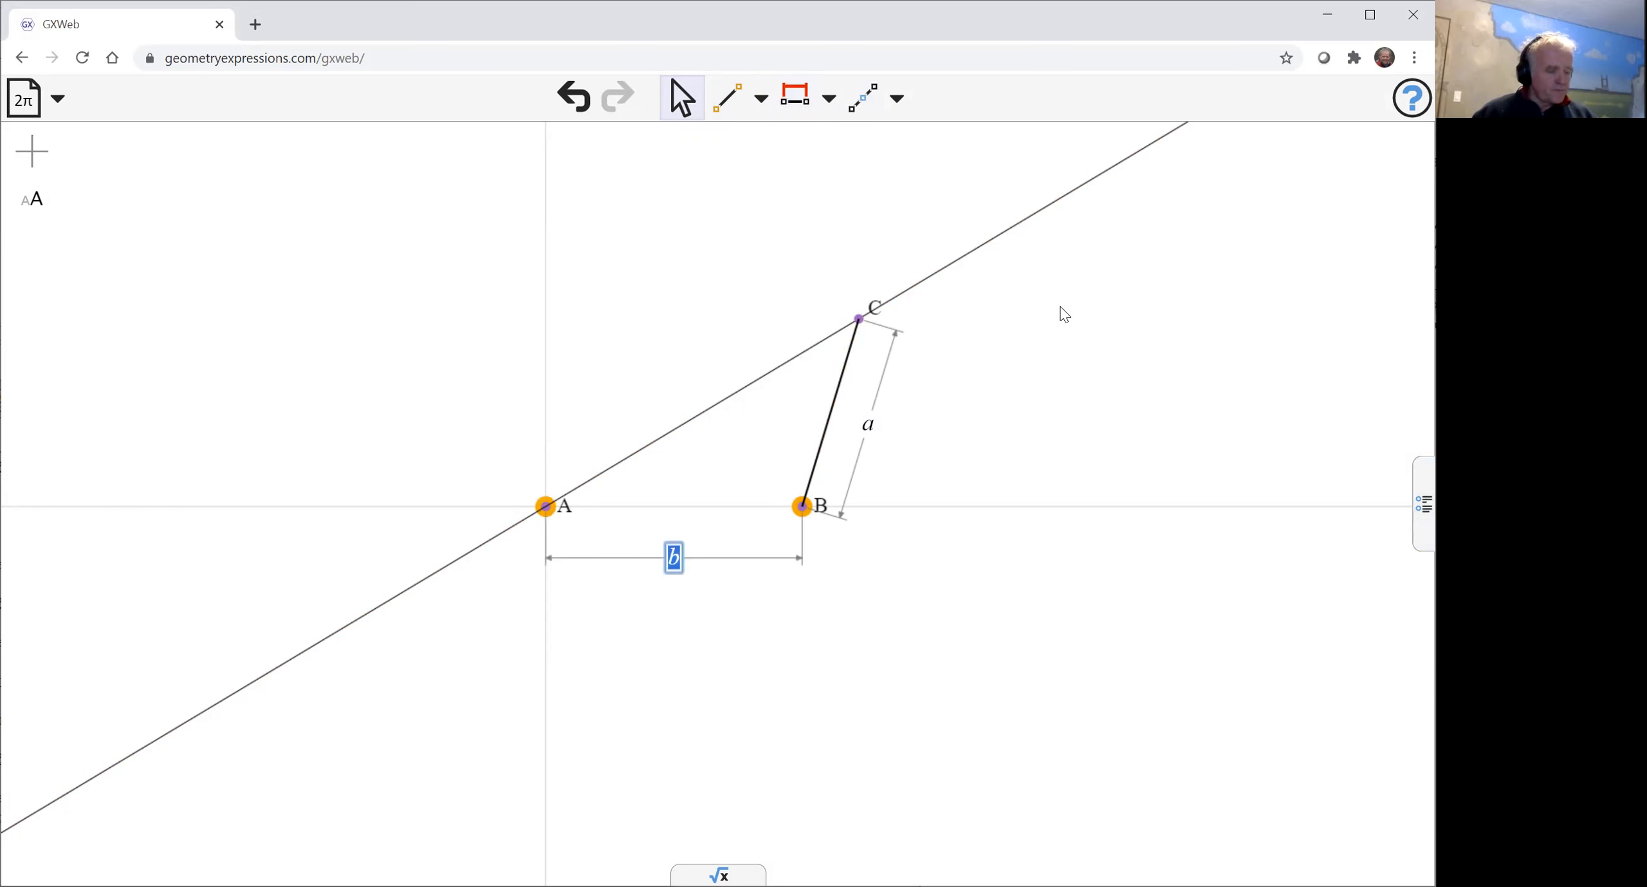
key(Return)
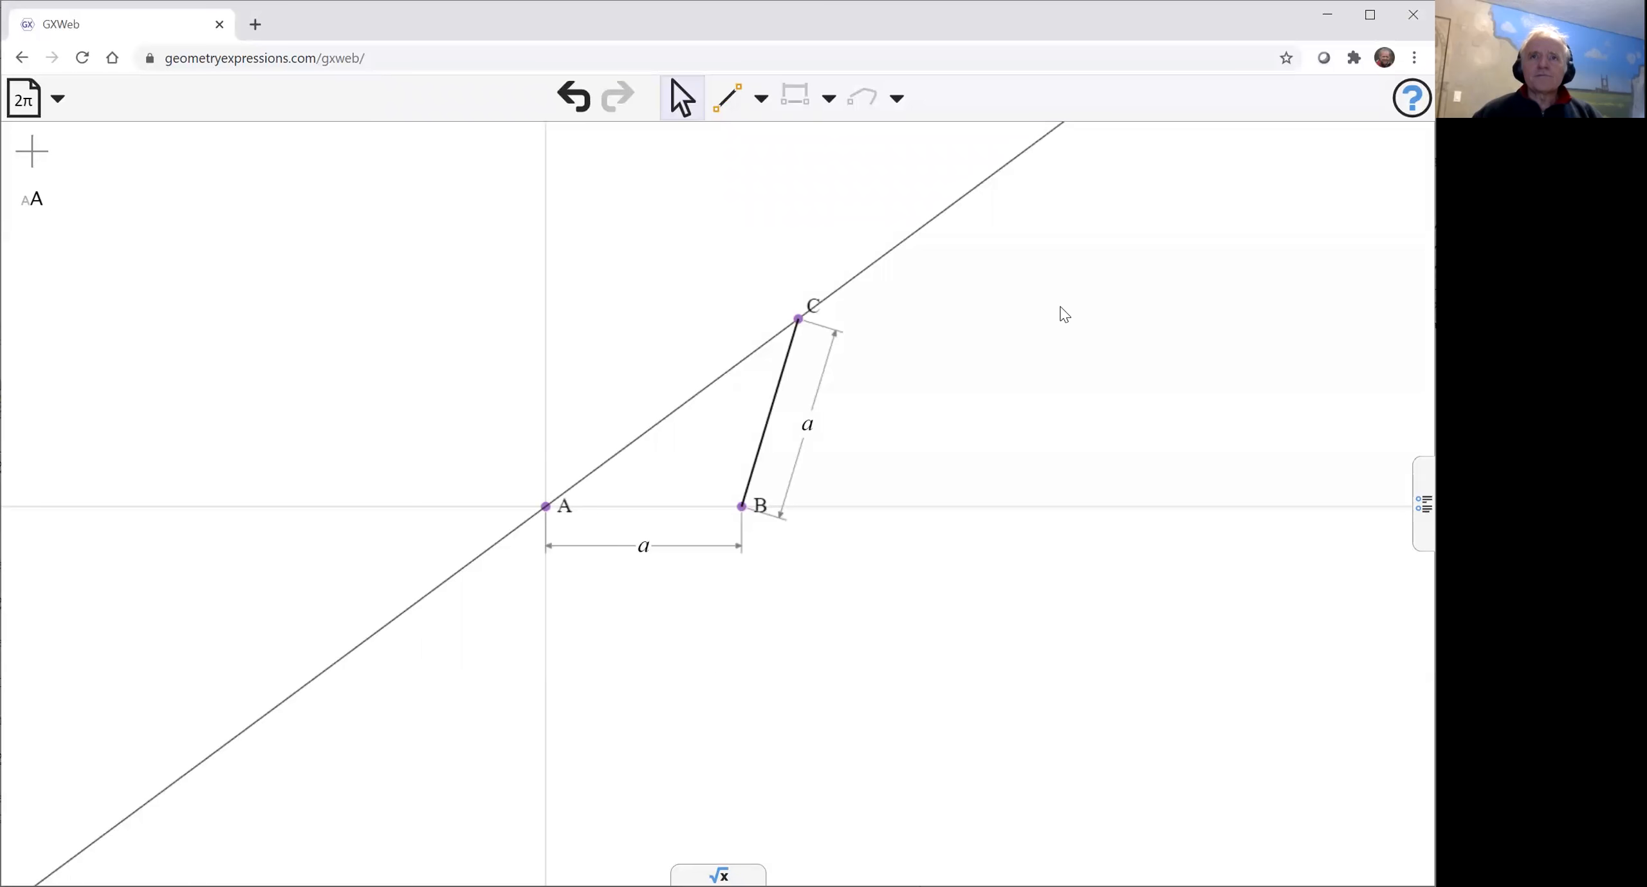
Constrain the angle between the diagonal line and the horizontal axis to θ.
click(935, 218)
shift+click(1170, 507)
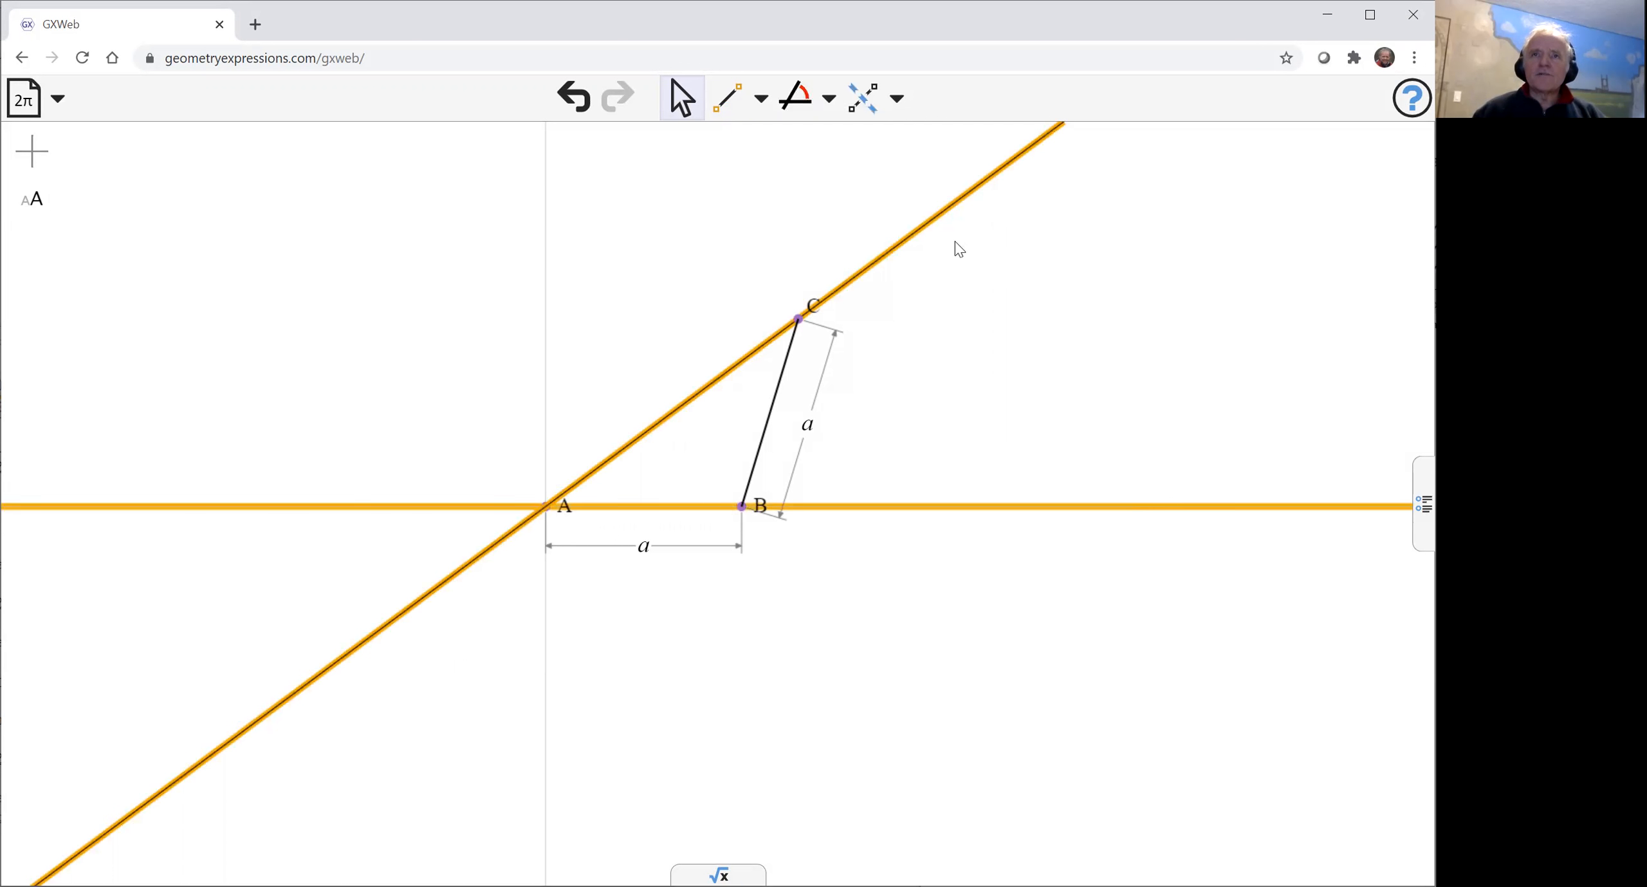
click(798, 100)
click(1025, 364)
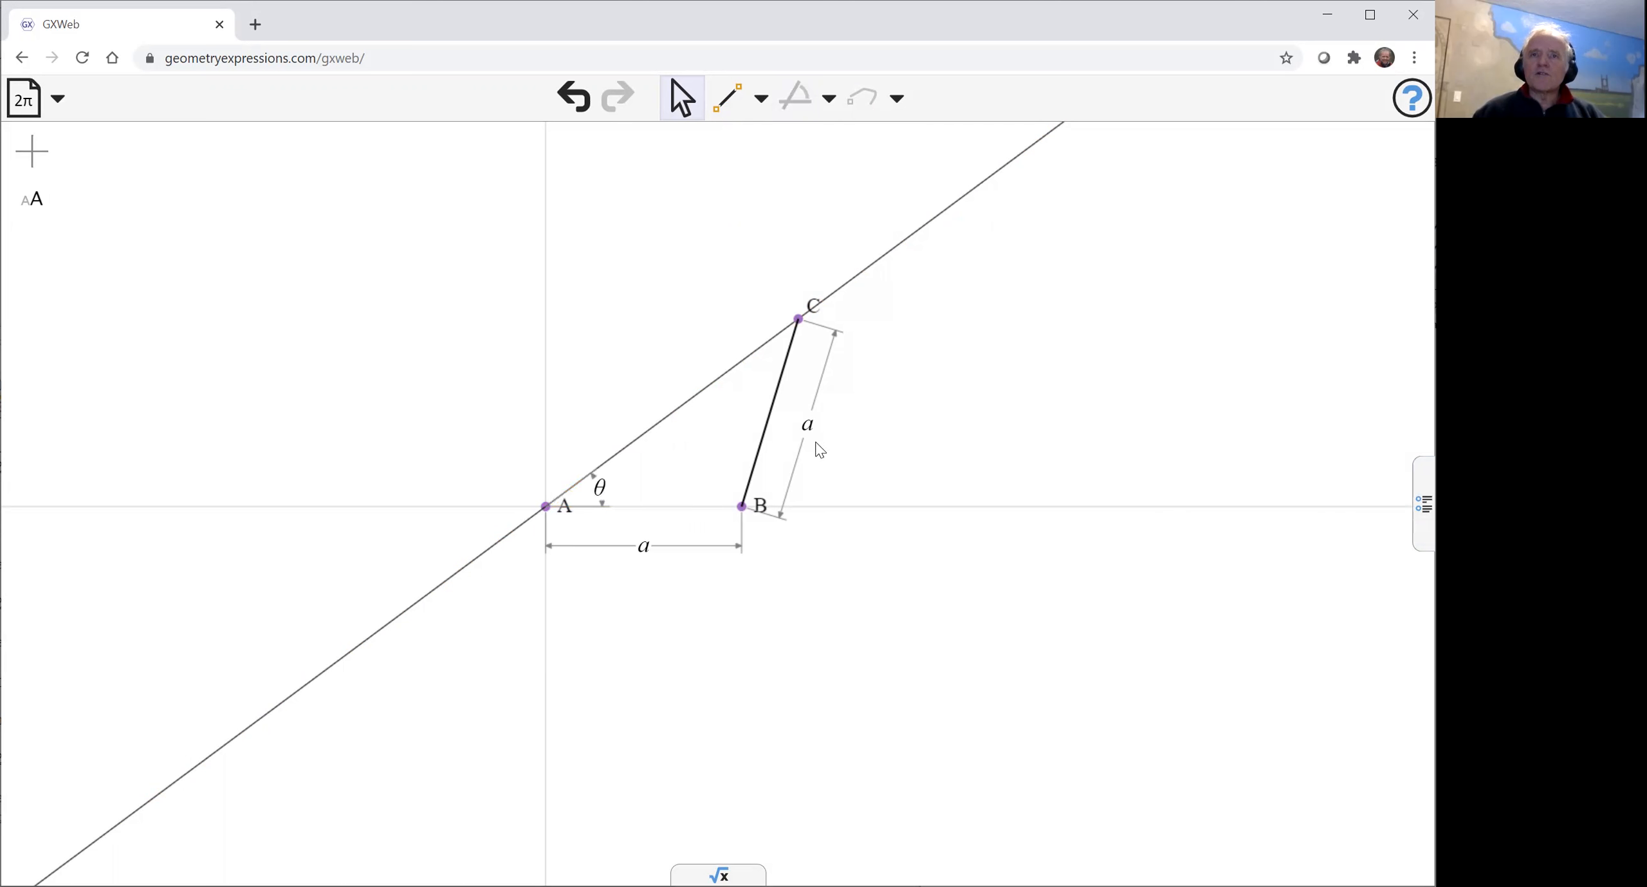
Place two points on the diagonal line, one beyond C and one between A and C.
click(760, 100)
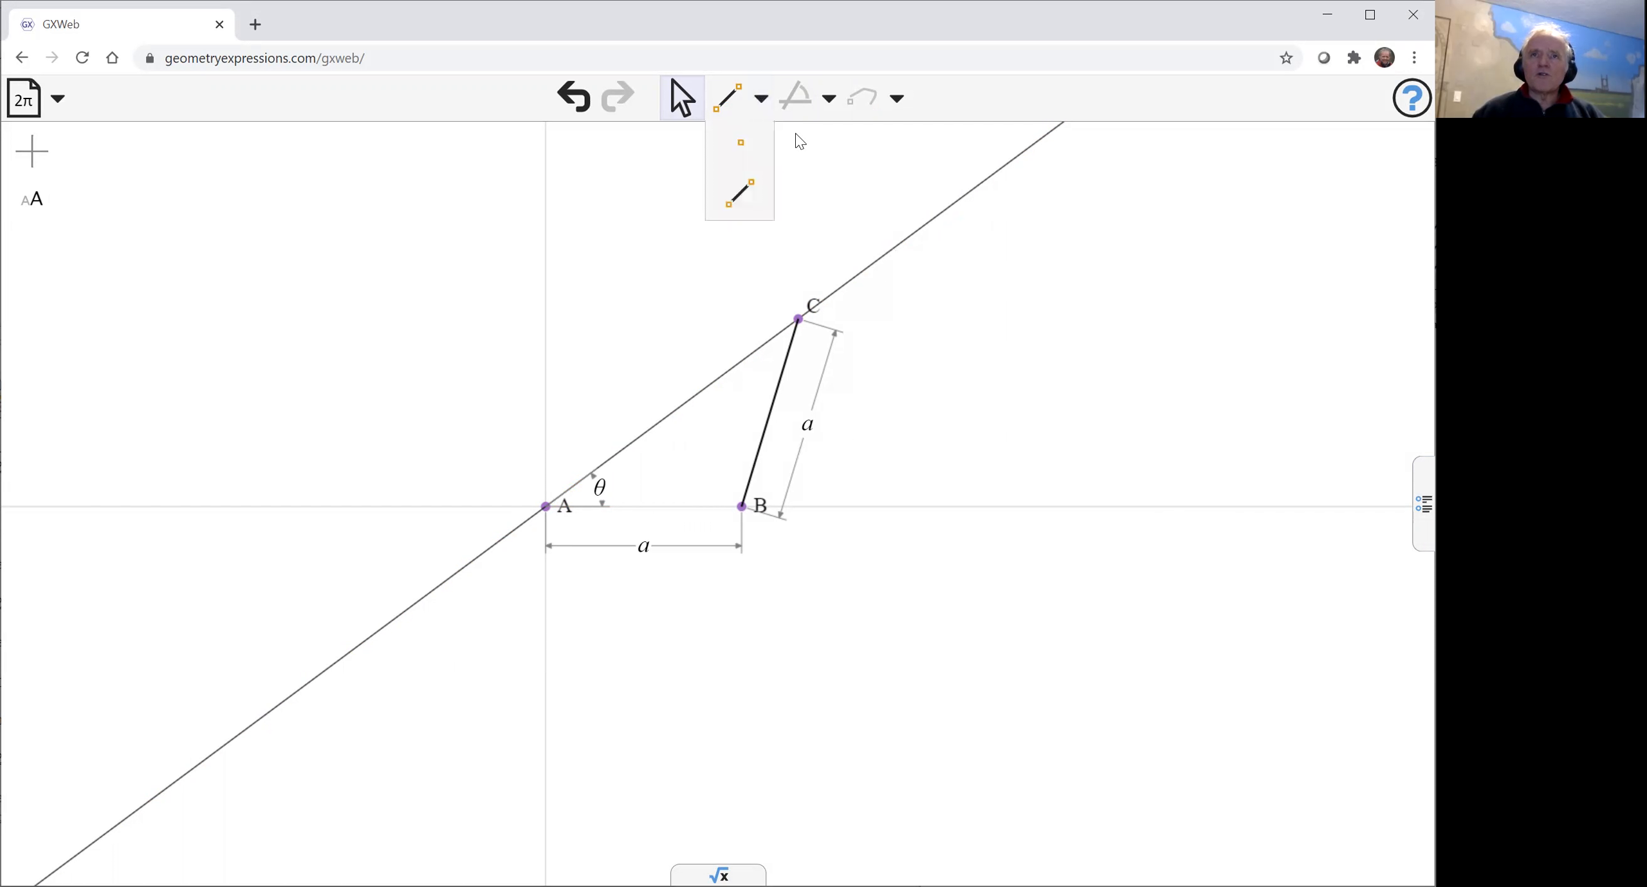
click(754, 149)
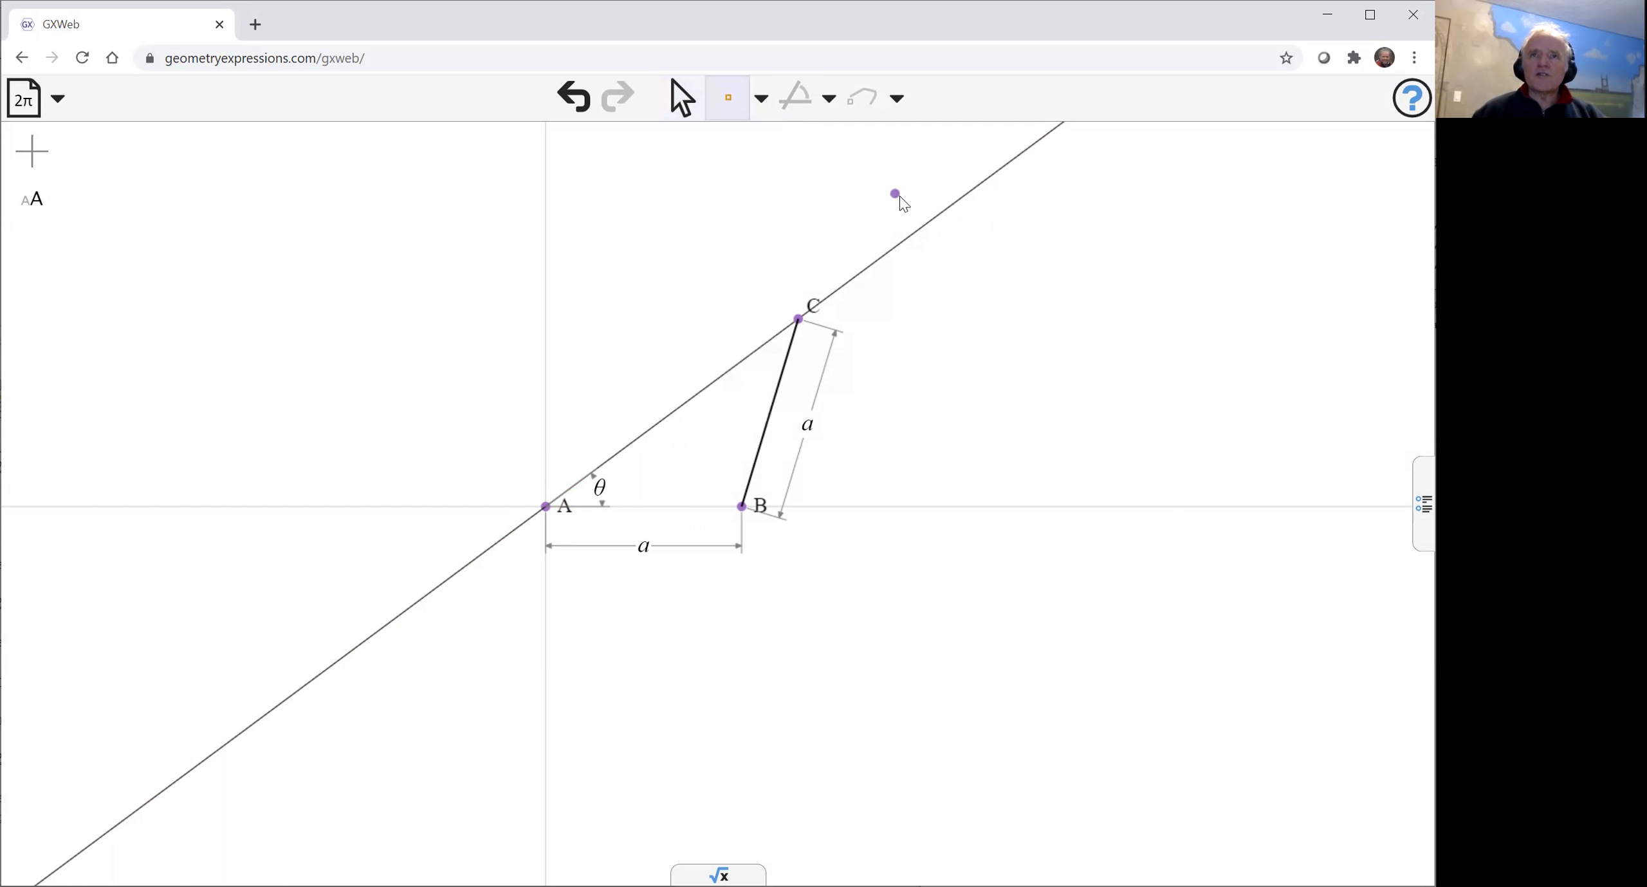
click(950, 209)
click(704, 405)
click(676, 96)
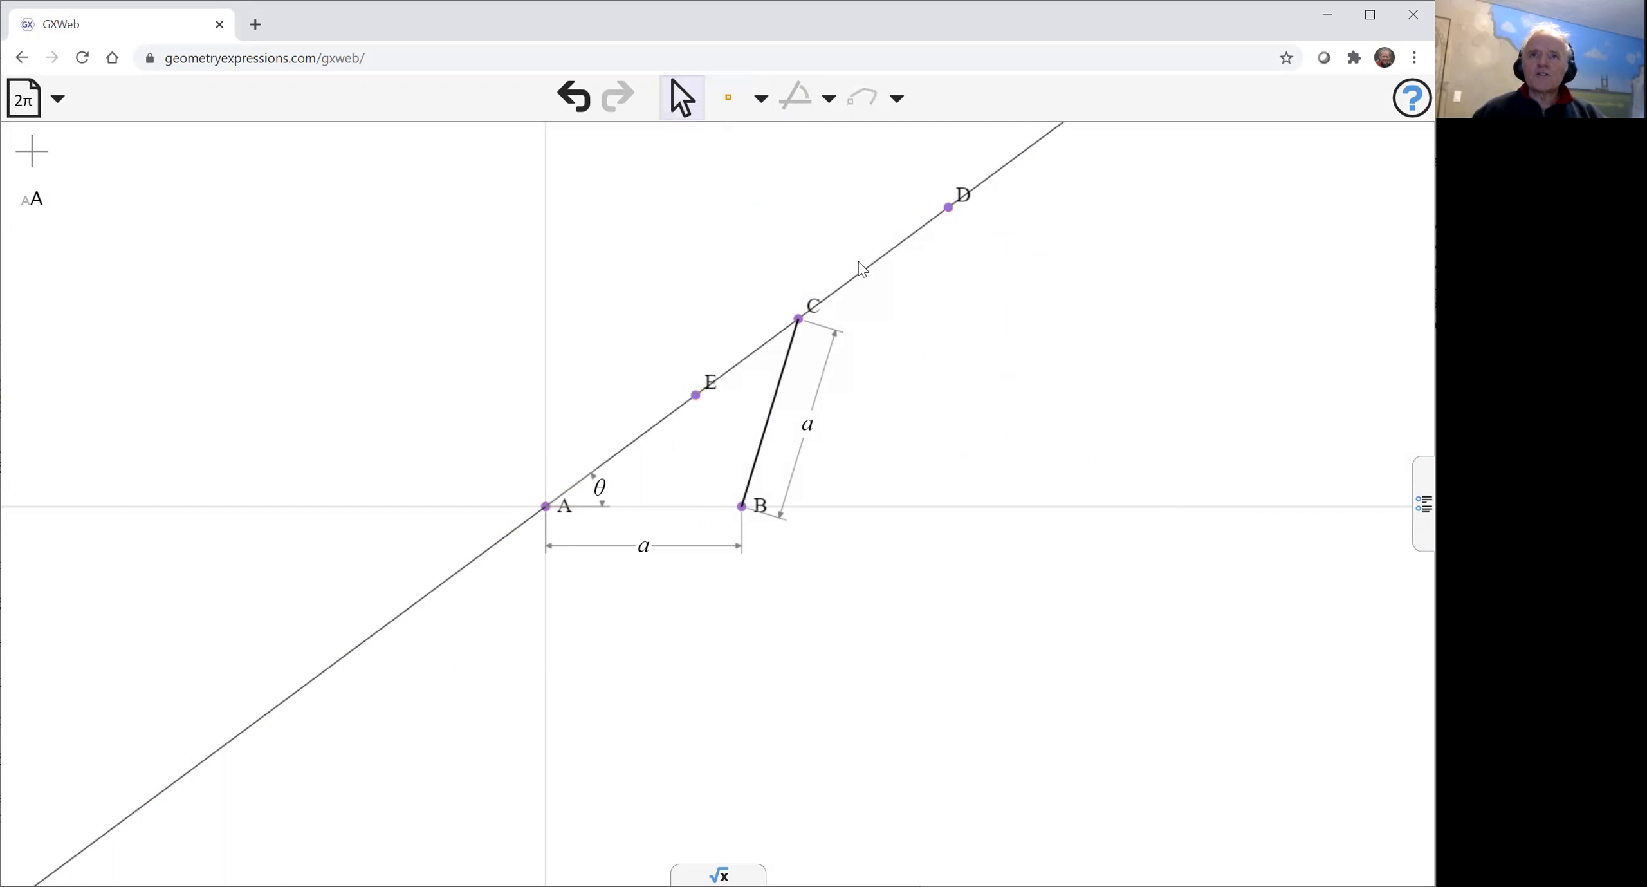
Constrain the distances from C to D and from C to E to the same length b.
click(947, 209)
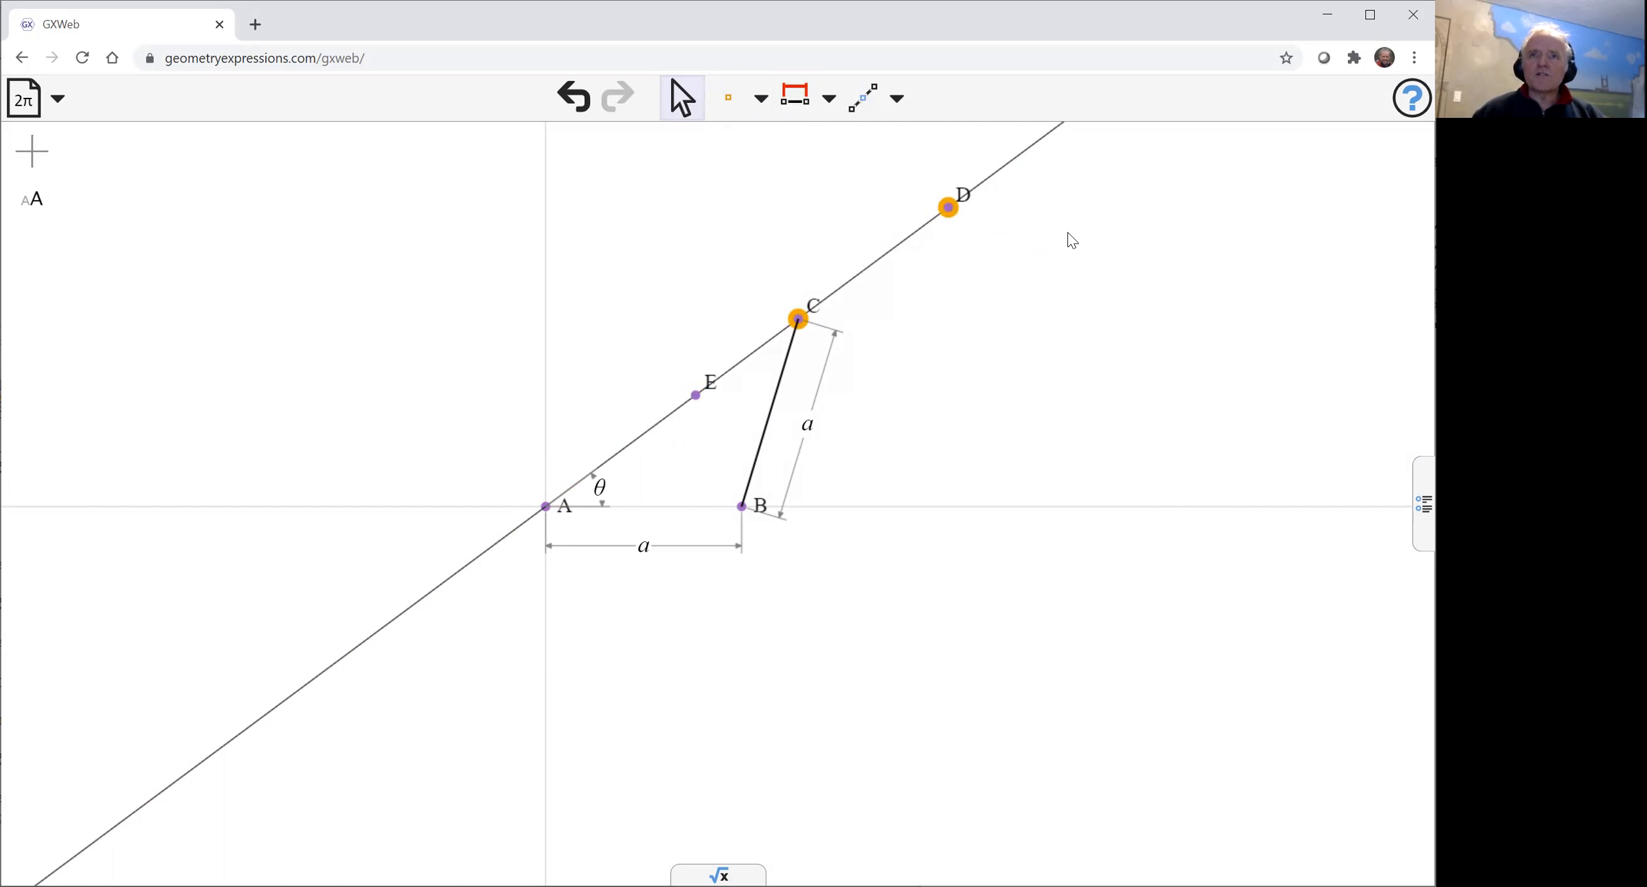
click(794, 97)
click(1158, 318)
click(799, 321)
click(696, 395)
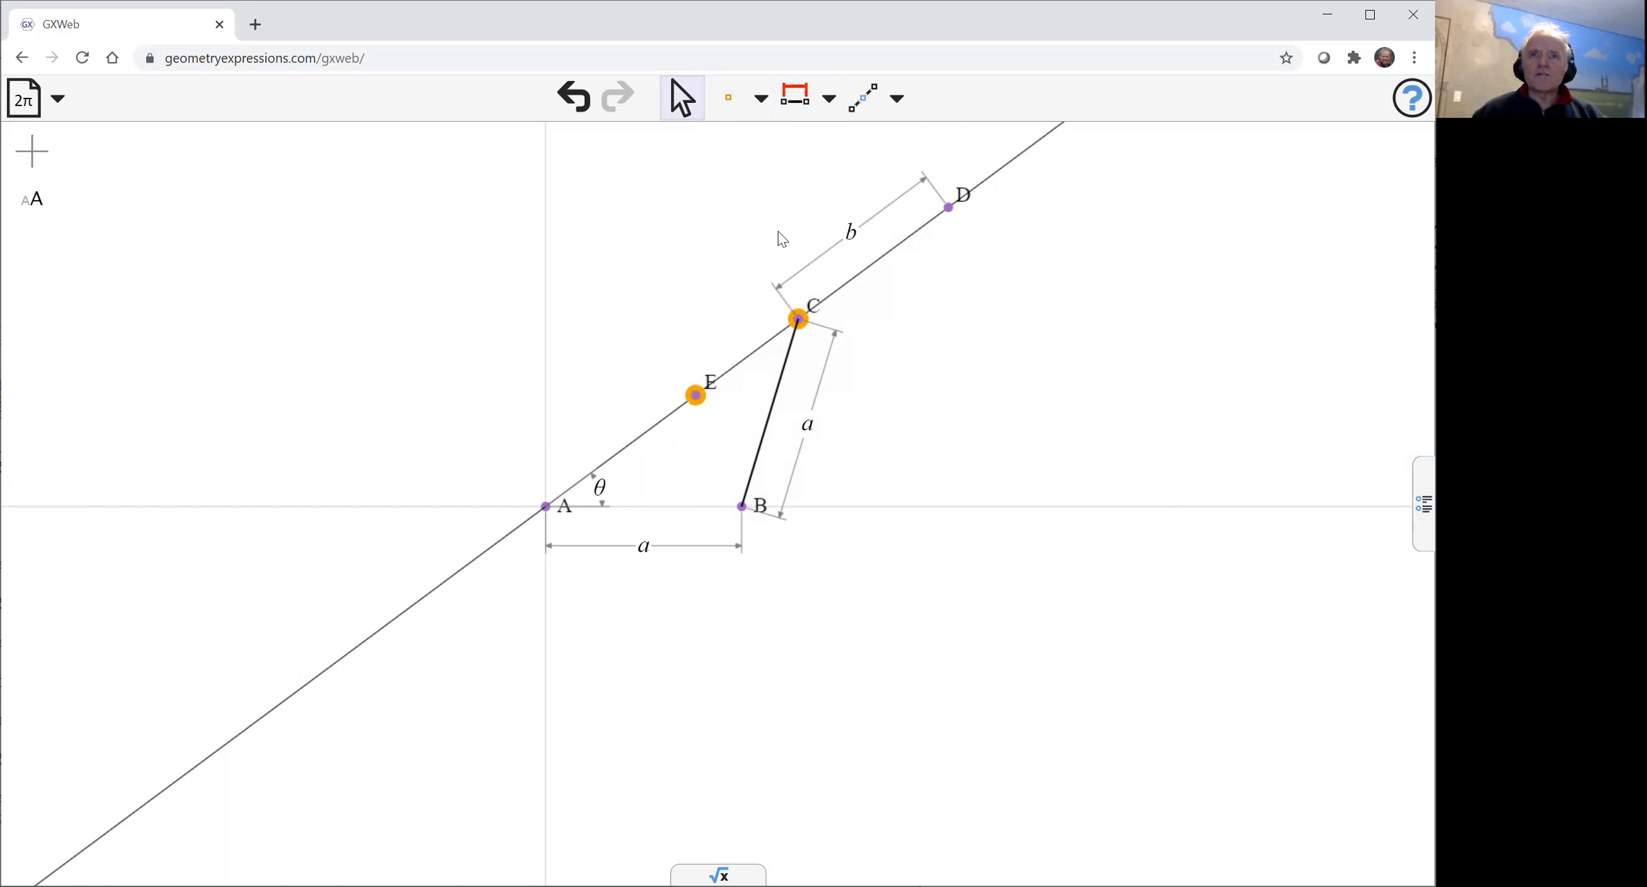
click(795, 97)
text(b)
key(Return)
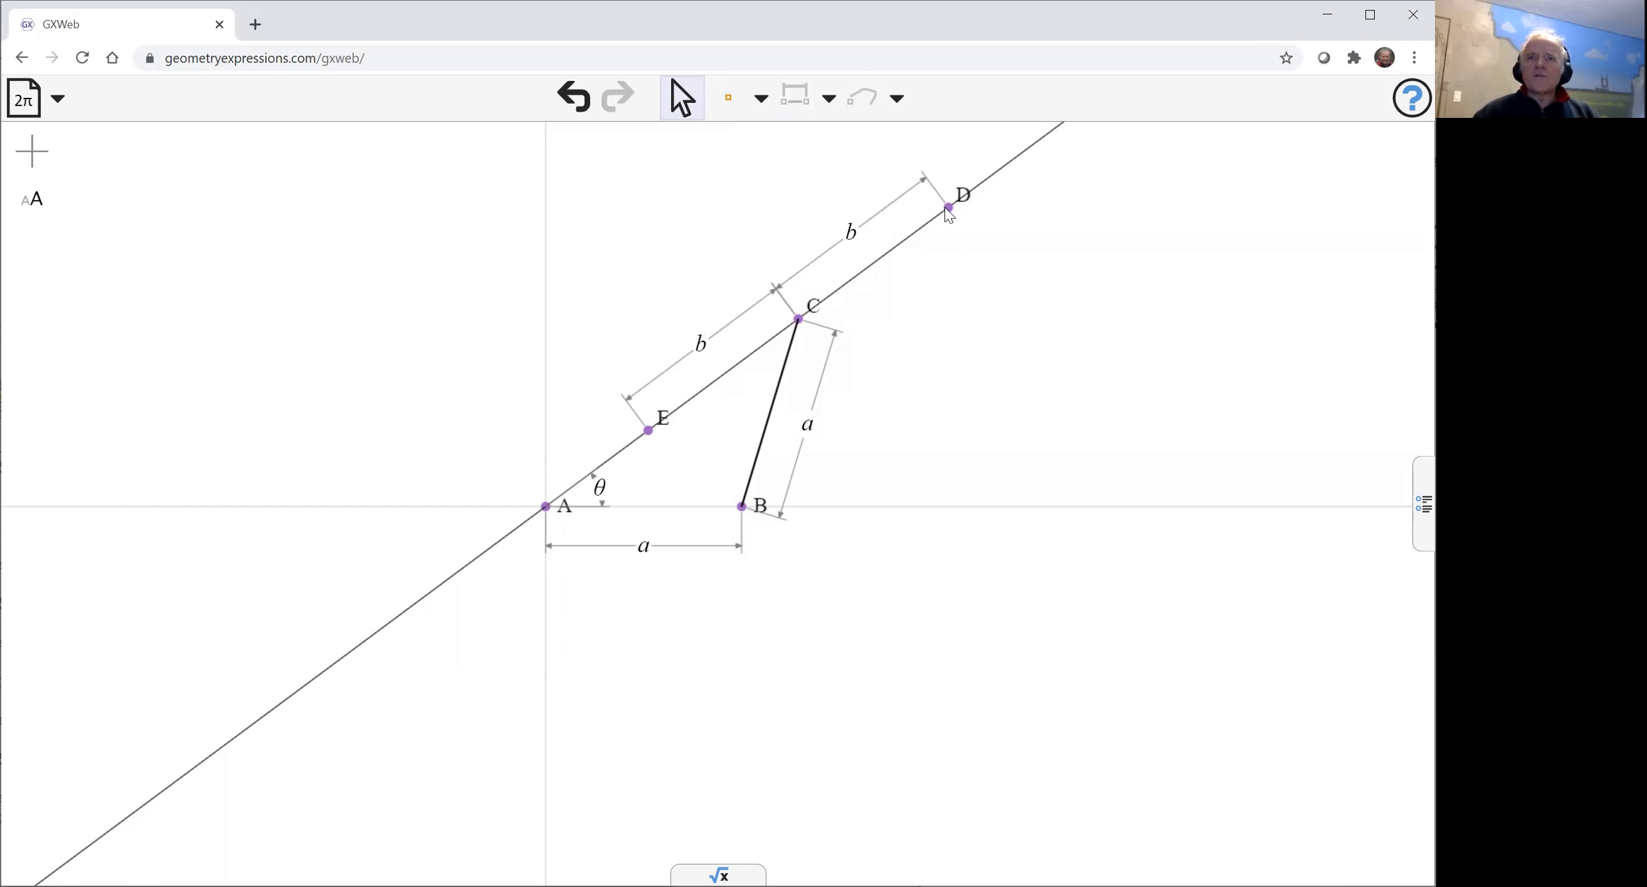
Create the locus of point D as θ varies, and change θ to 0.742 to move D along the curve.
click(863, 105)
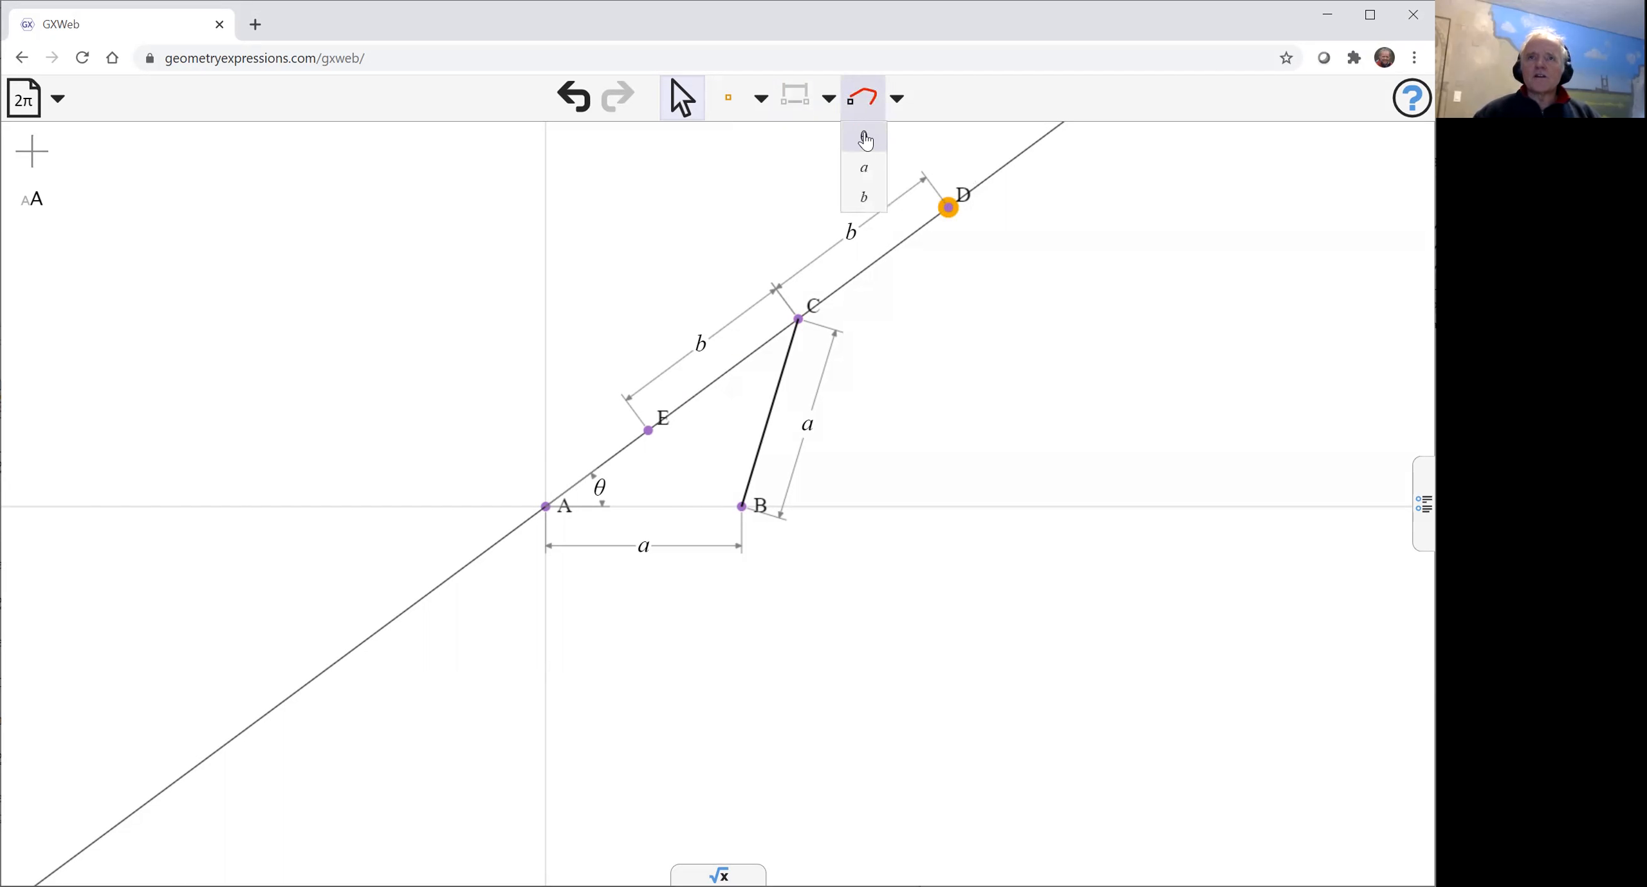
click(865, 138)
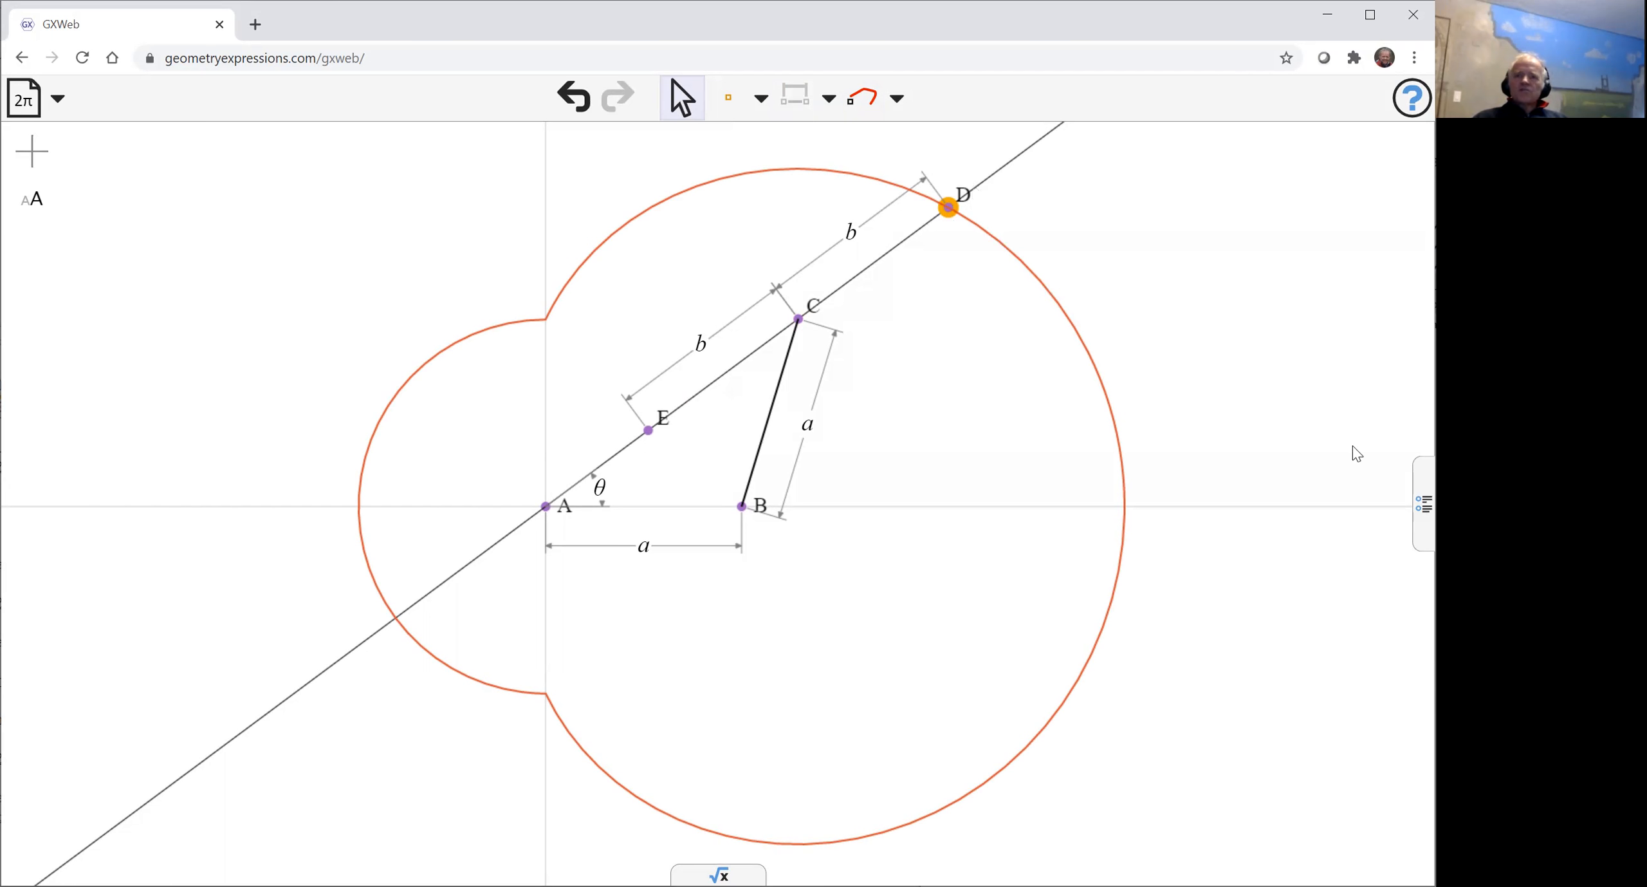
click(1423, 504)
click(1180, 226)
mouse_move(1176, 264)
mouse_down()
mouse_move(1253, 298)
mouse_move(1230, 298)
mouse_move(1349, 300)
mouse_move(1181, 276)
mouse_up()
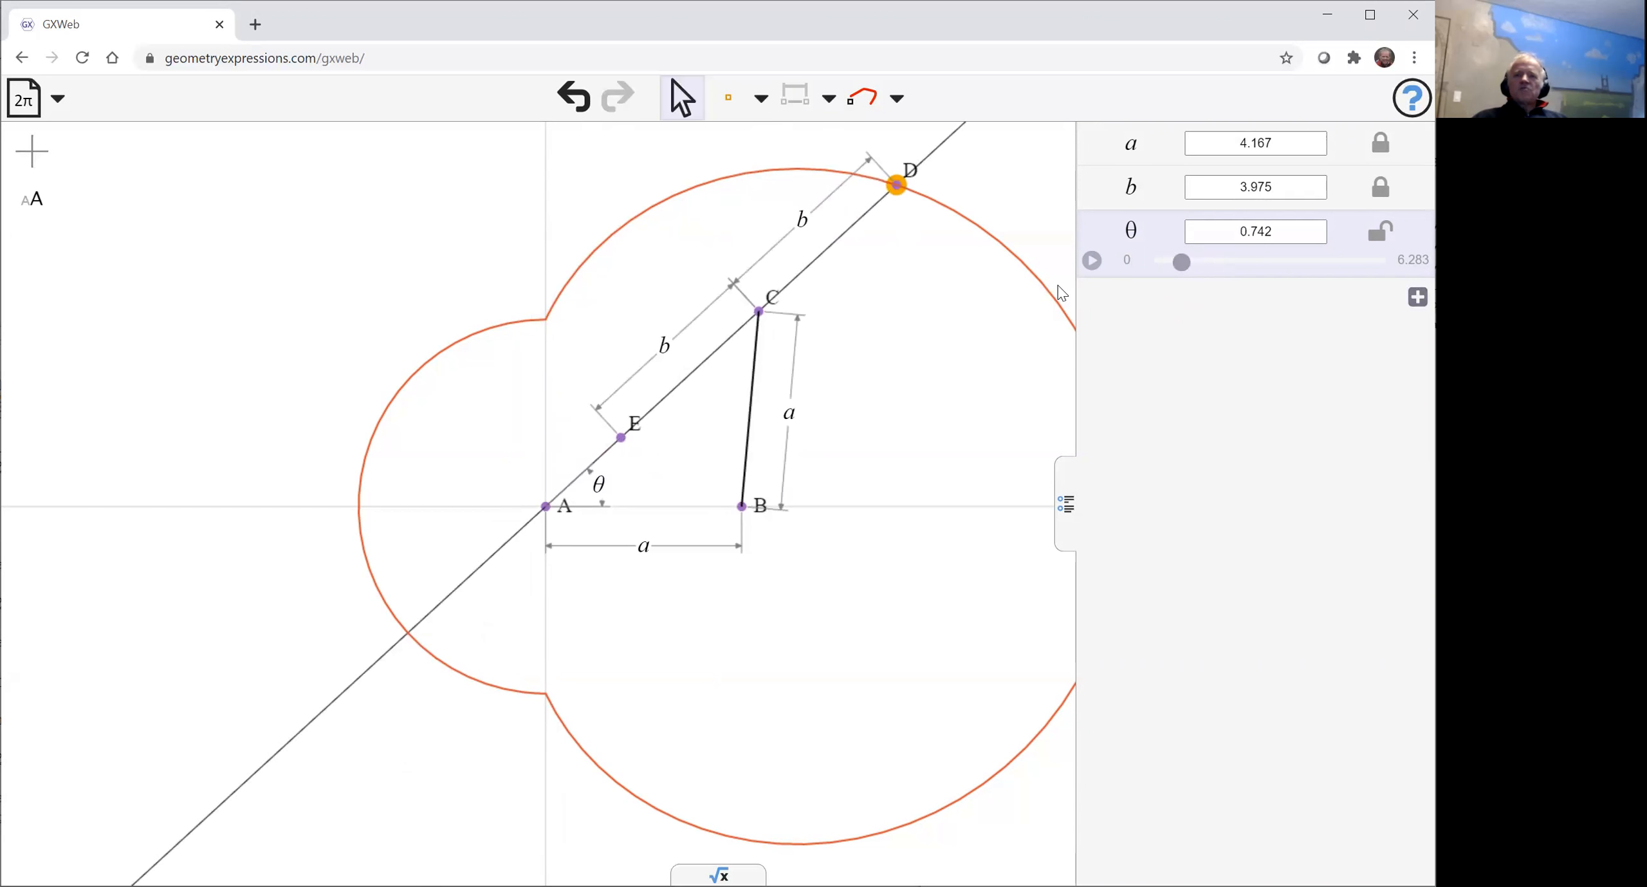
Set the range of θ to run from -1.57 to 1.57, and play and stop its animation.
click(1123, 261)
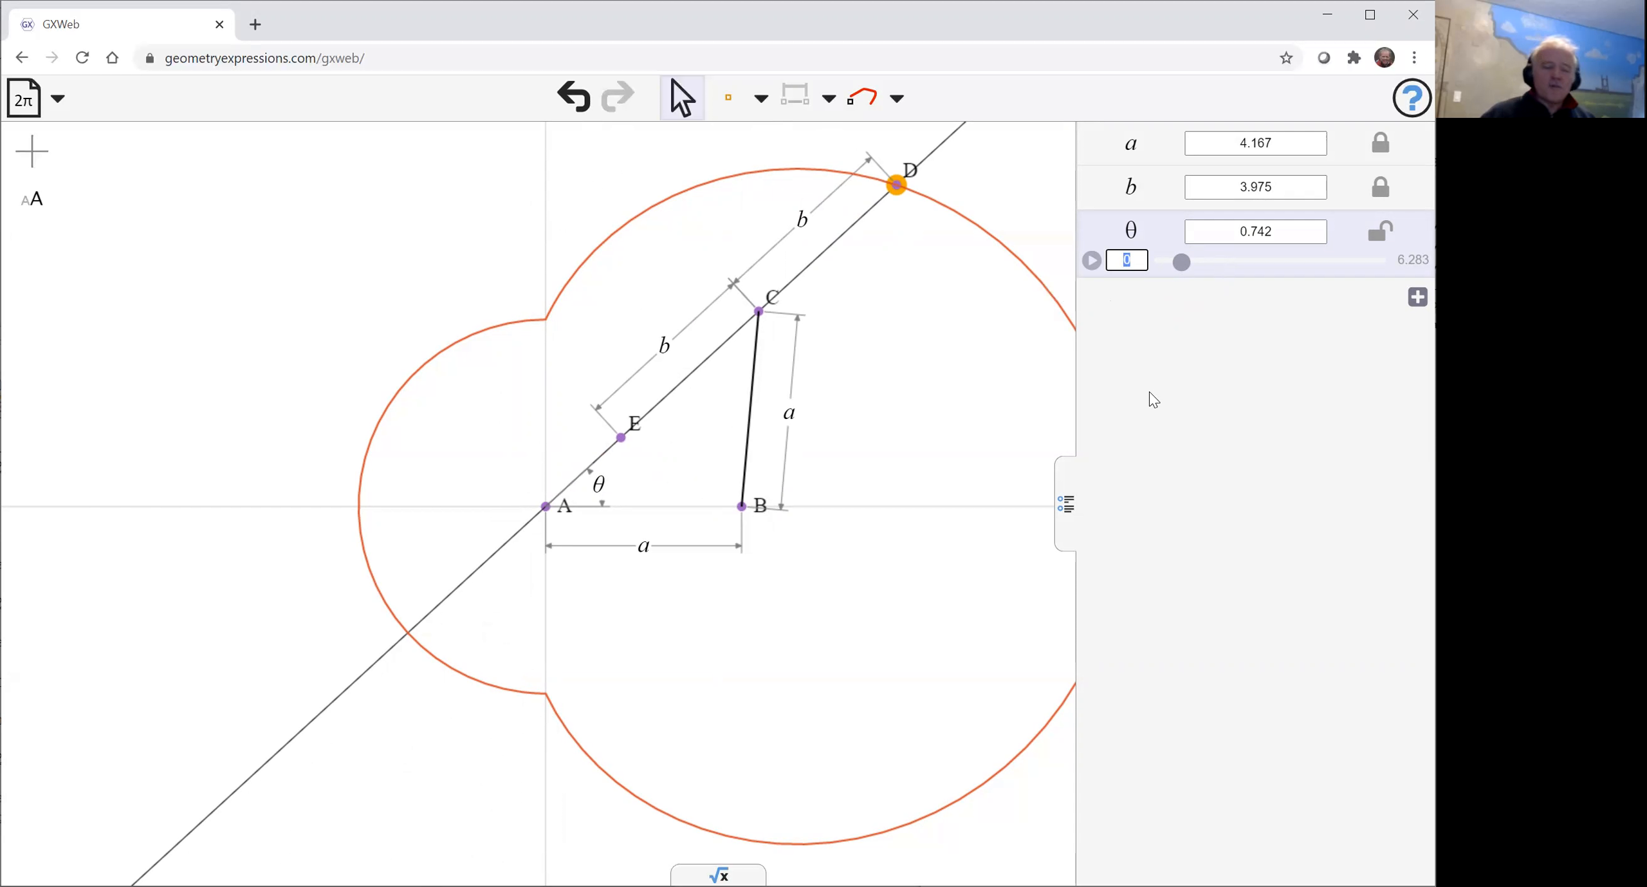
text(-1.57)
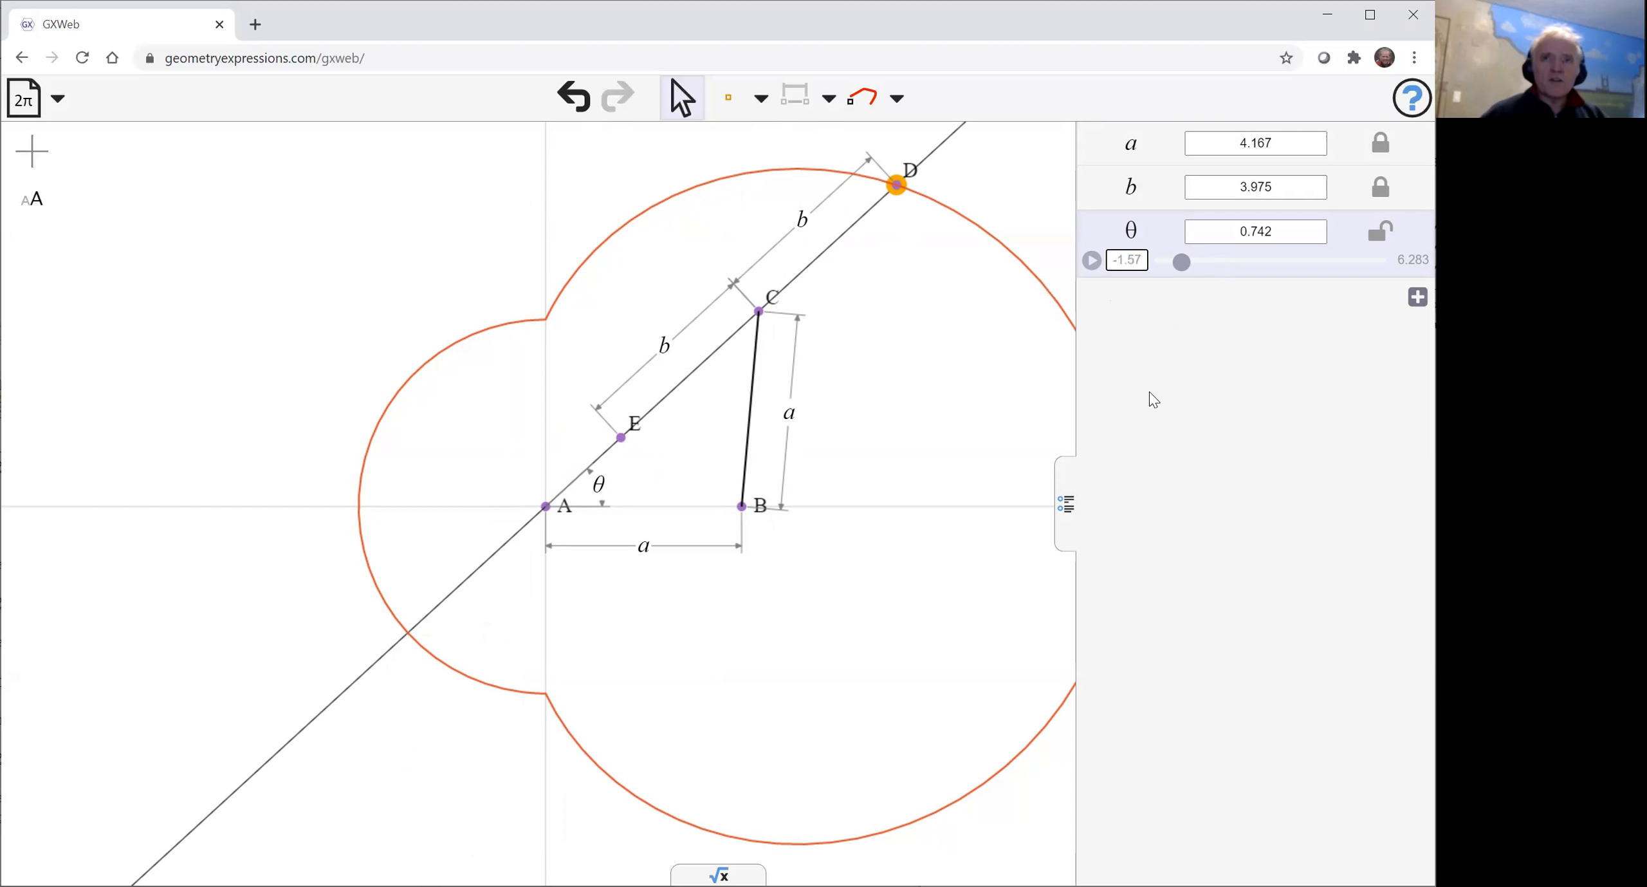
click(1402, 260)
double_click(1397, 260)
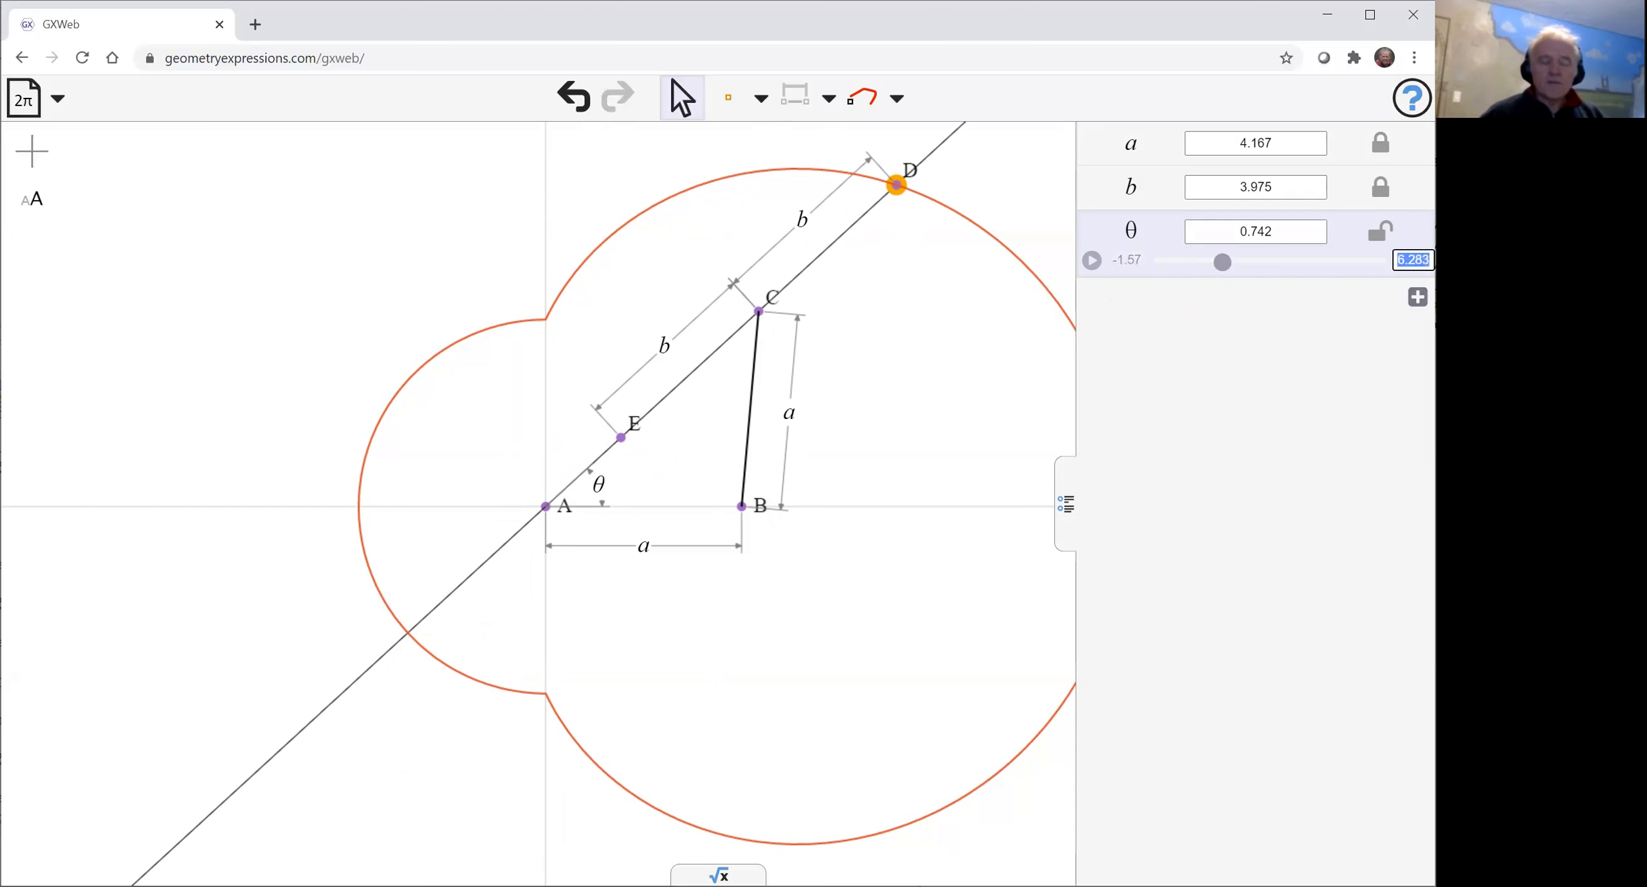
text(1.5)
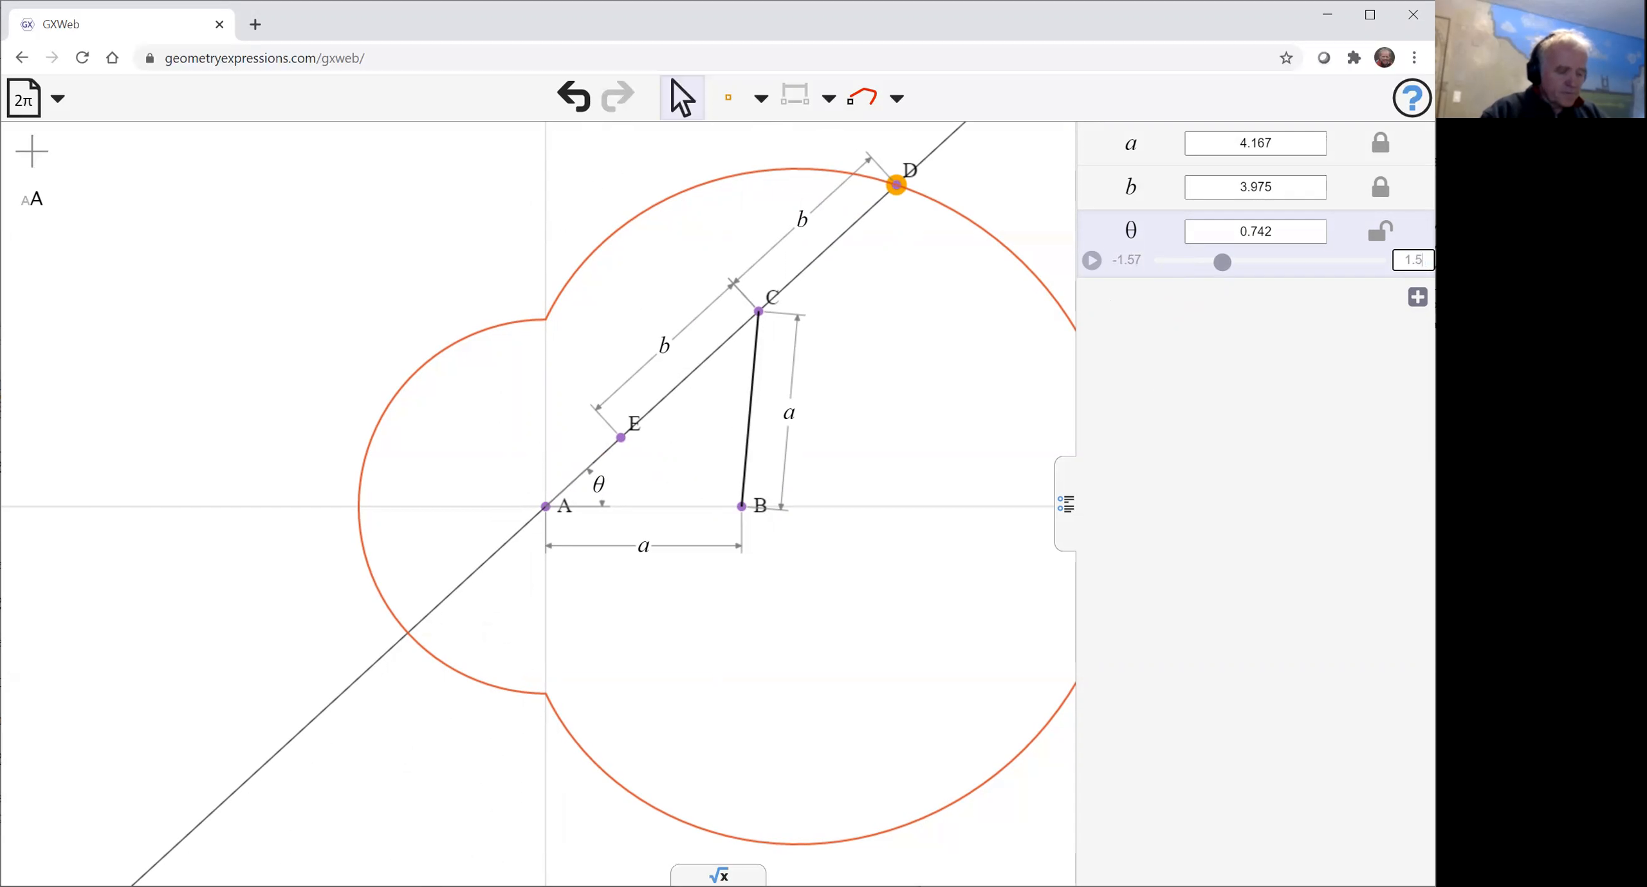
text(7)
key(Return)
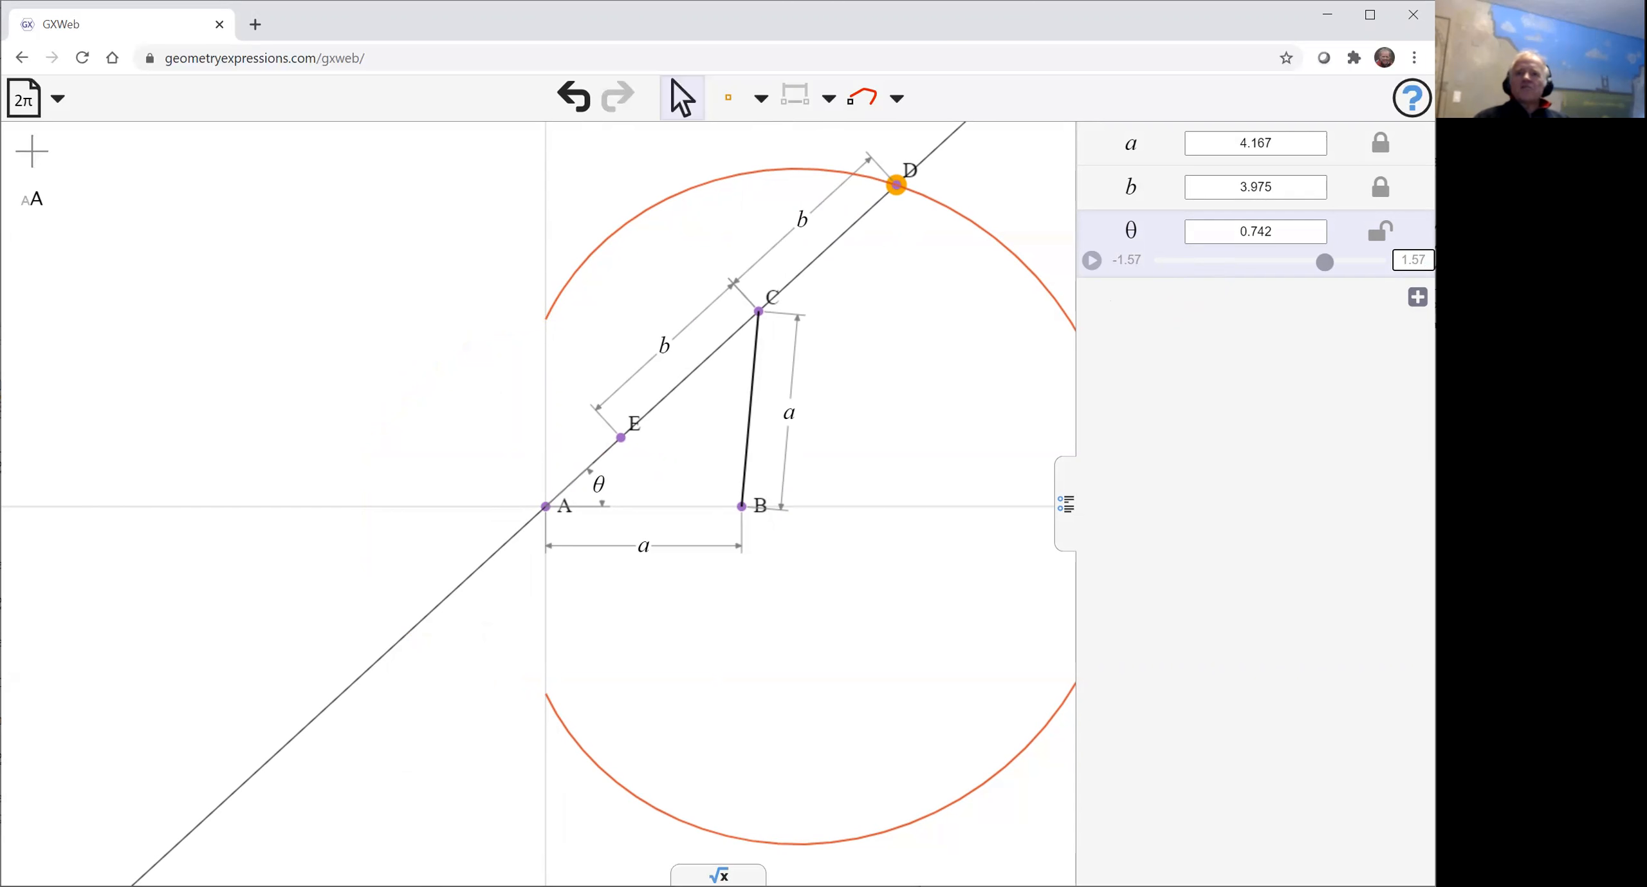
click(1092, 260)
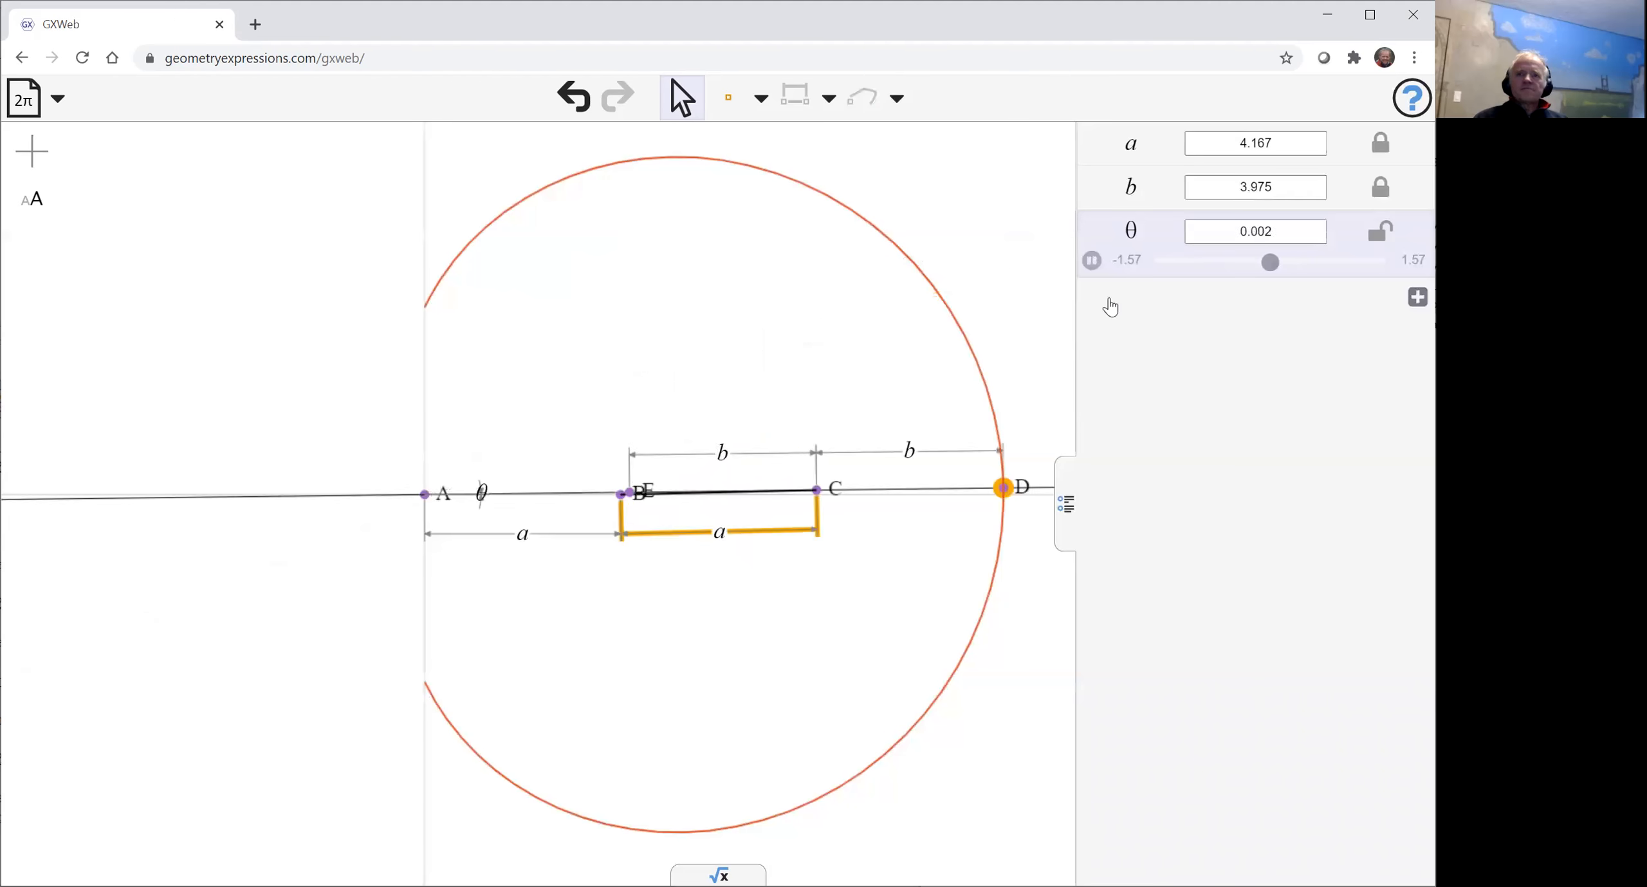
click(1092, 261)
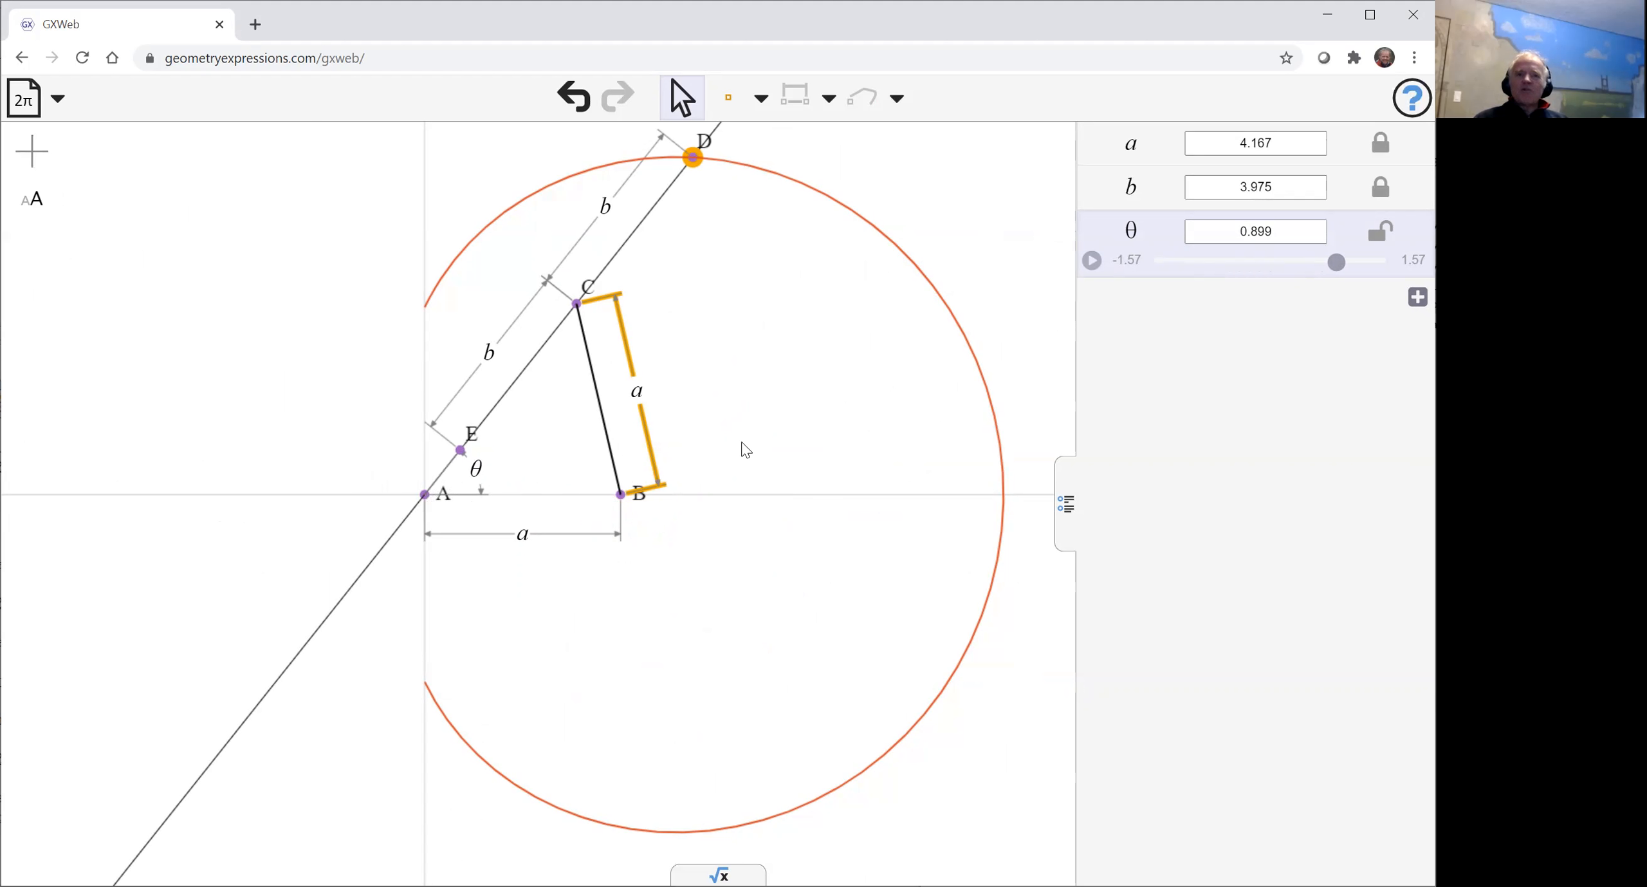
Create the locus of point E alone as θ varies.
click(461, 451)
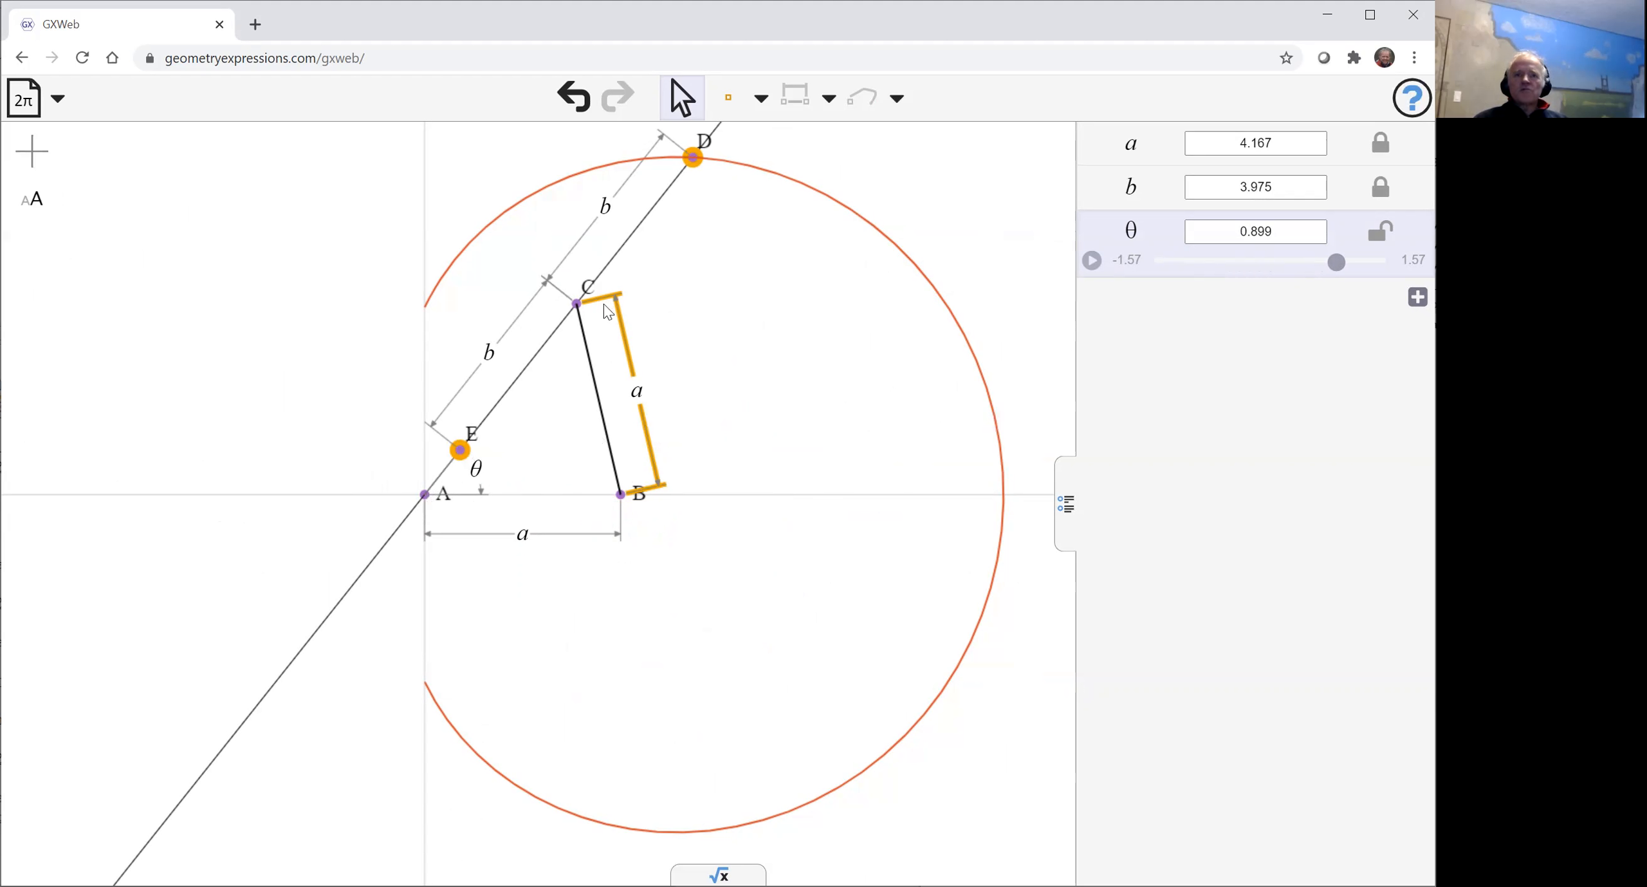
click(803, 301)
click(460, 451)
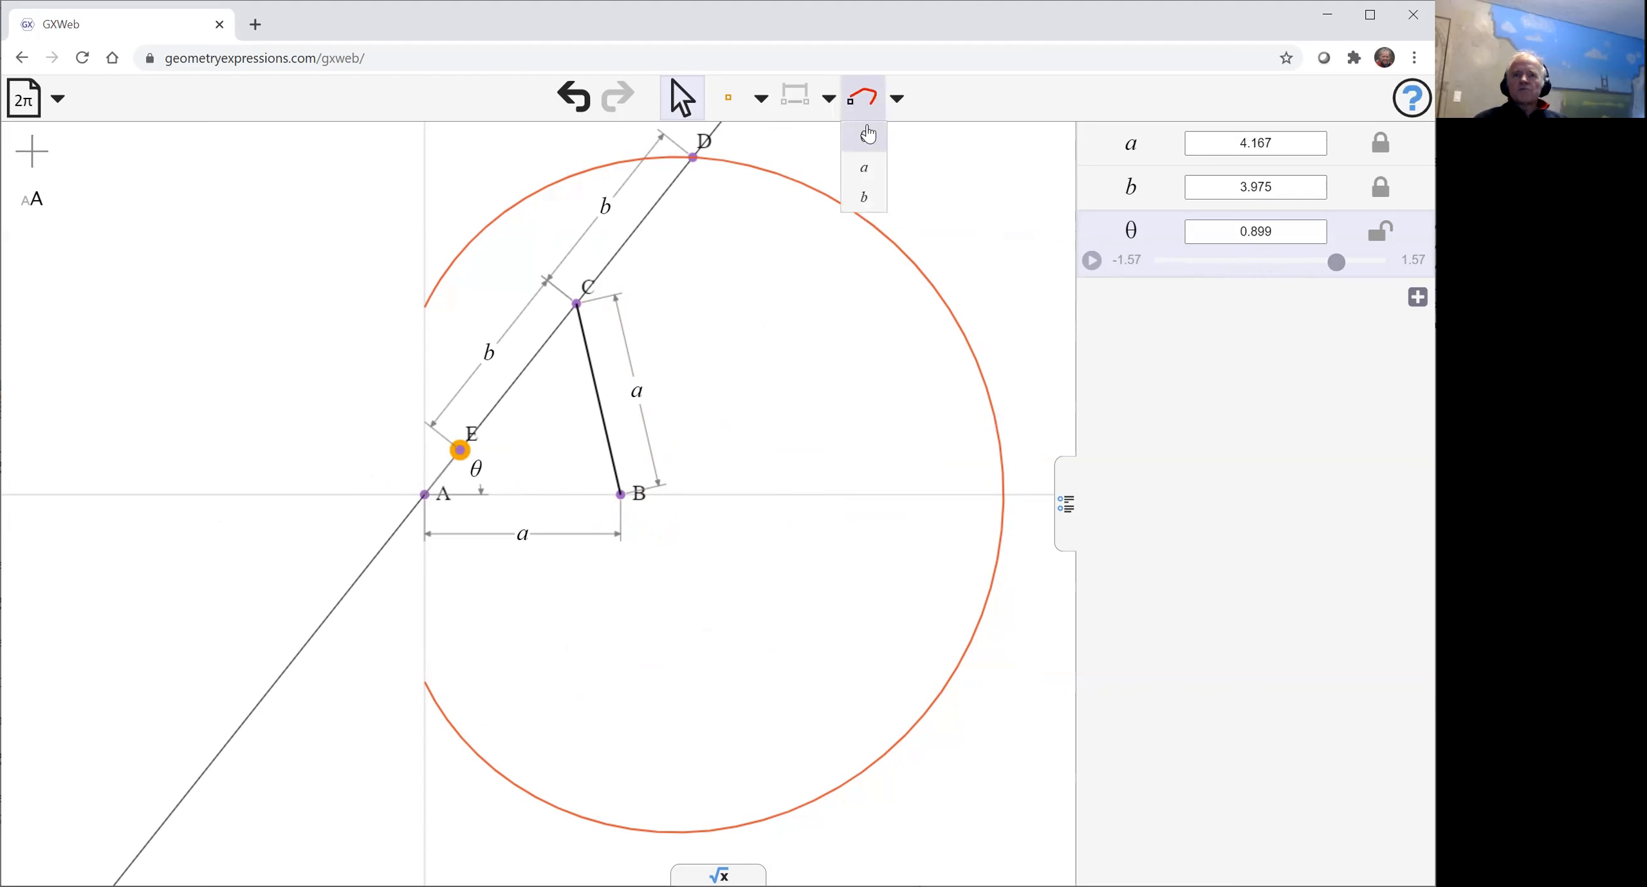
click(867, 98)
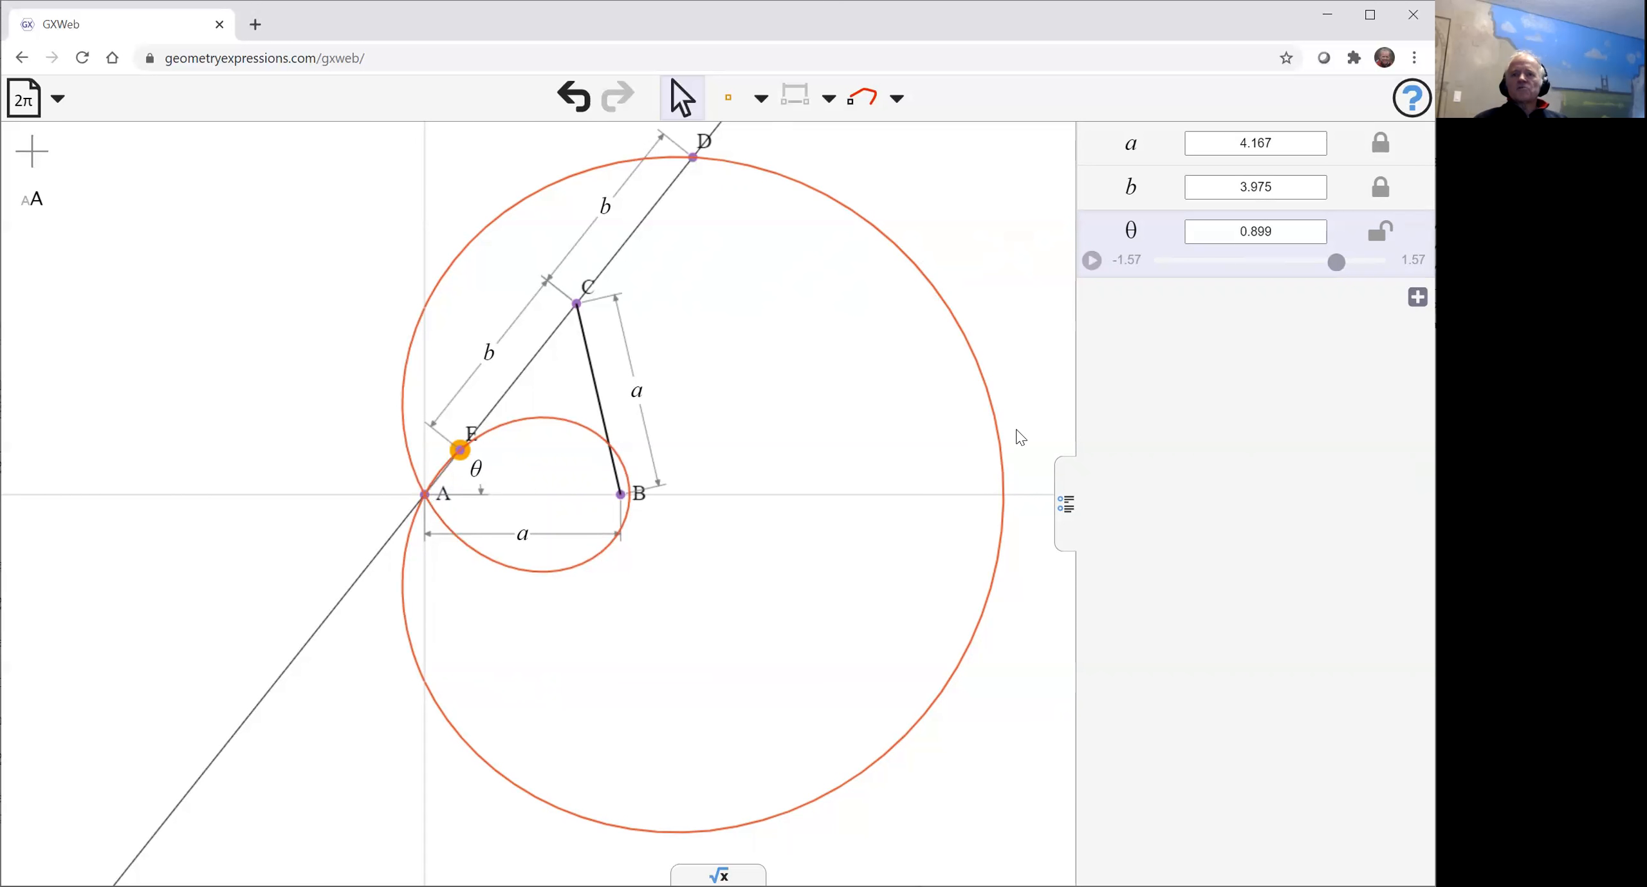
click(857, 395)
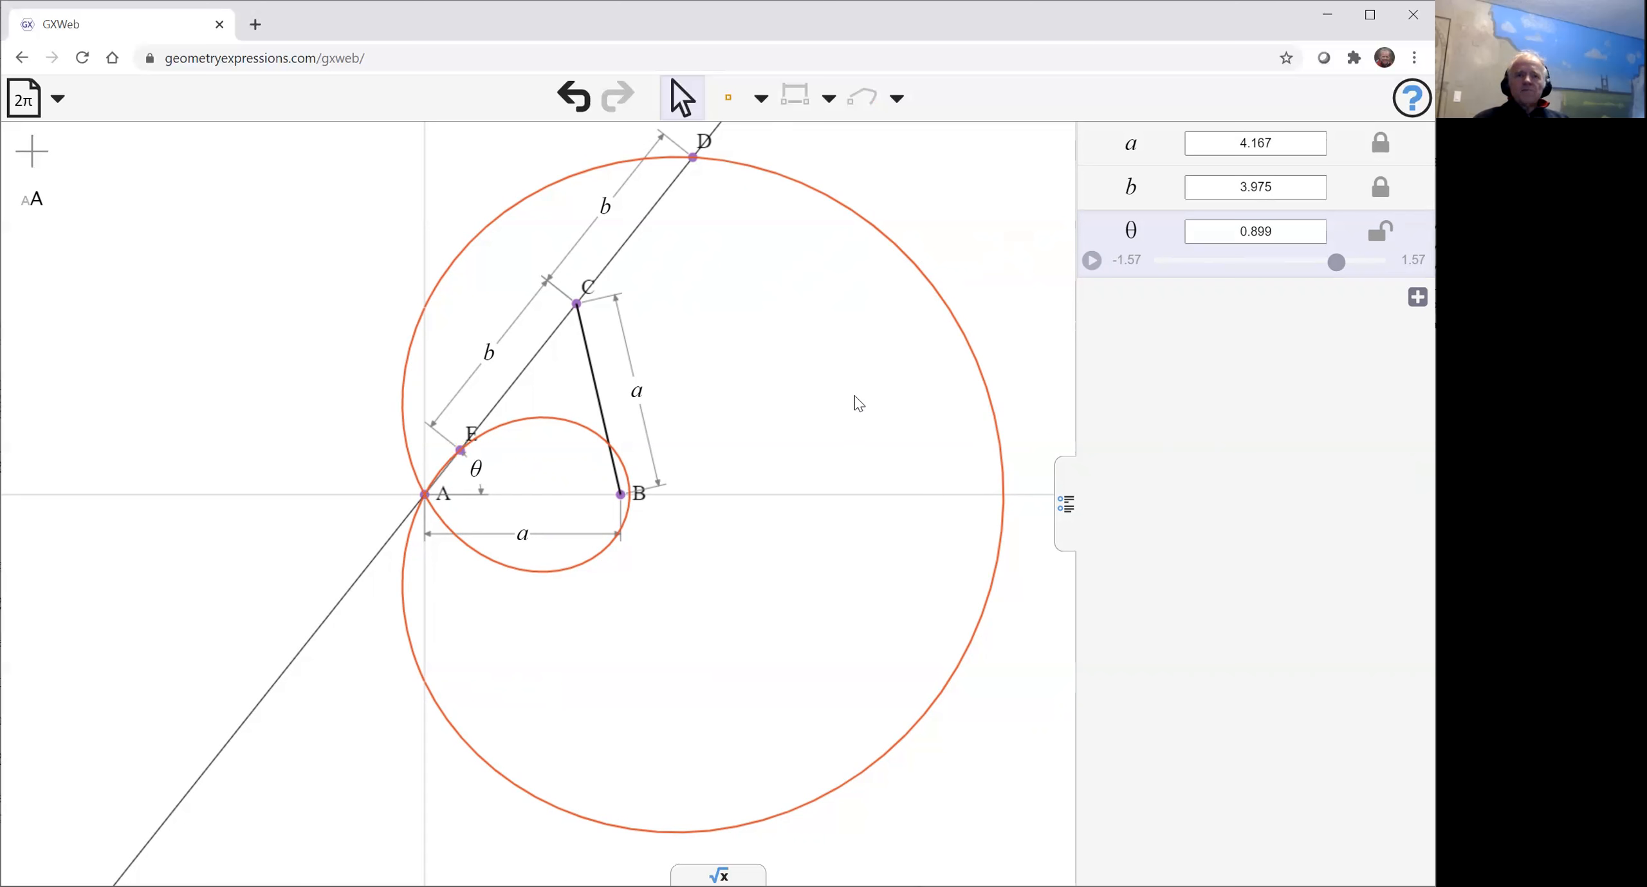
Vary the distance b up and down to reshape both loci, ending at 3.869.
scroll(917, 392, down, 1)
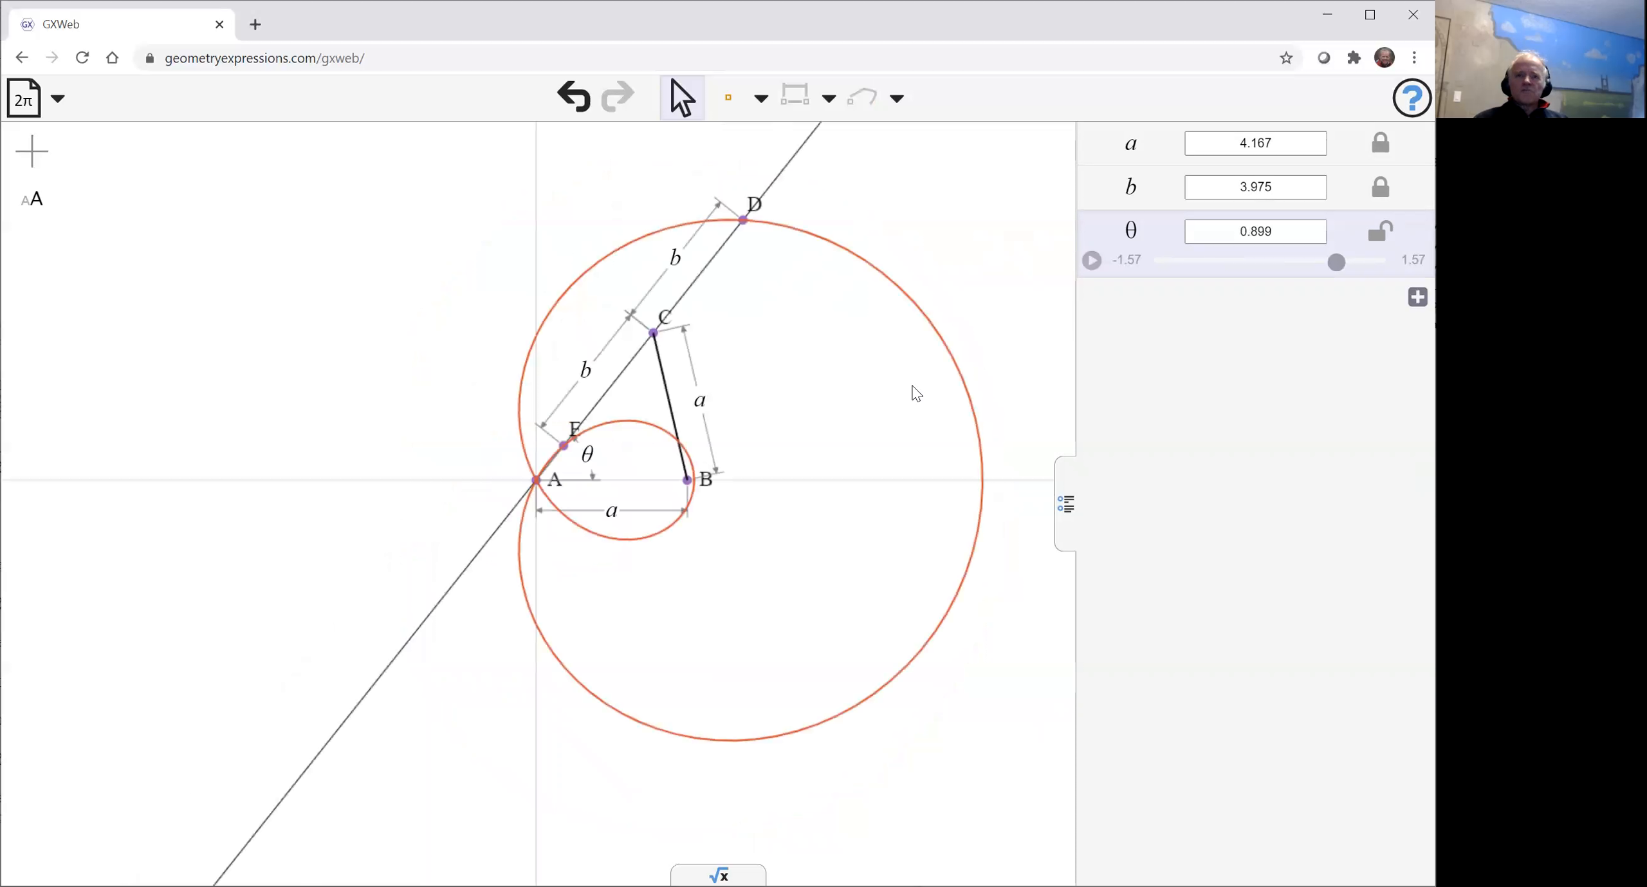
drag(896, 398, 796, 362)
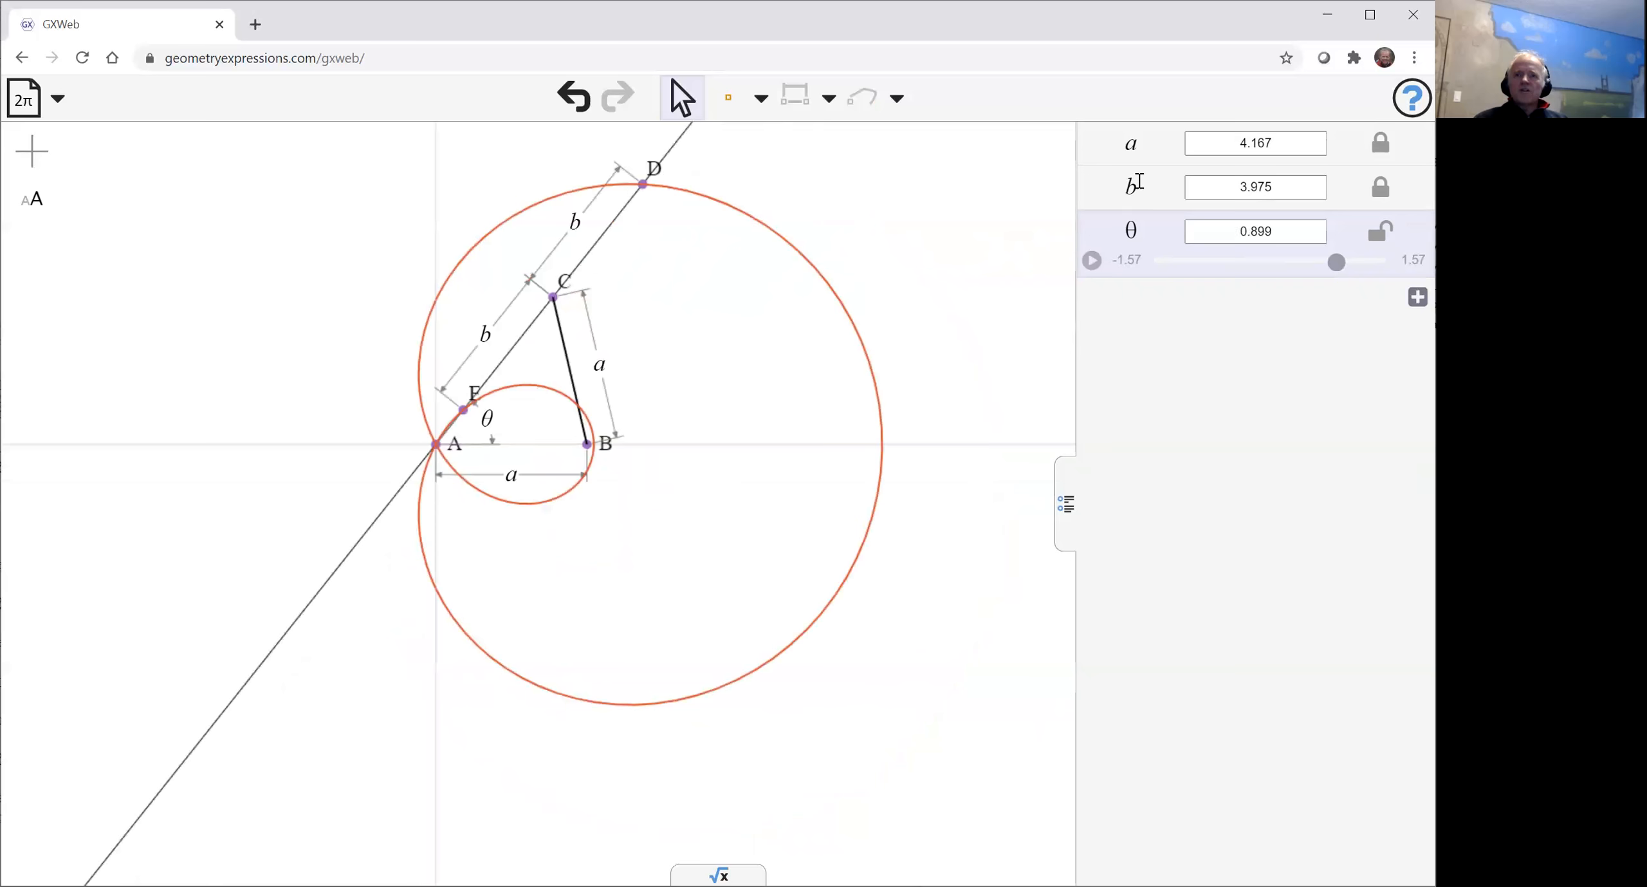
click(1165, 188)
drag(1234, 222, 1370, 248)
drag(1343, 254, 1219, 259)
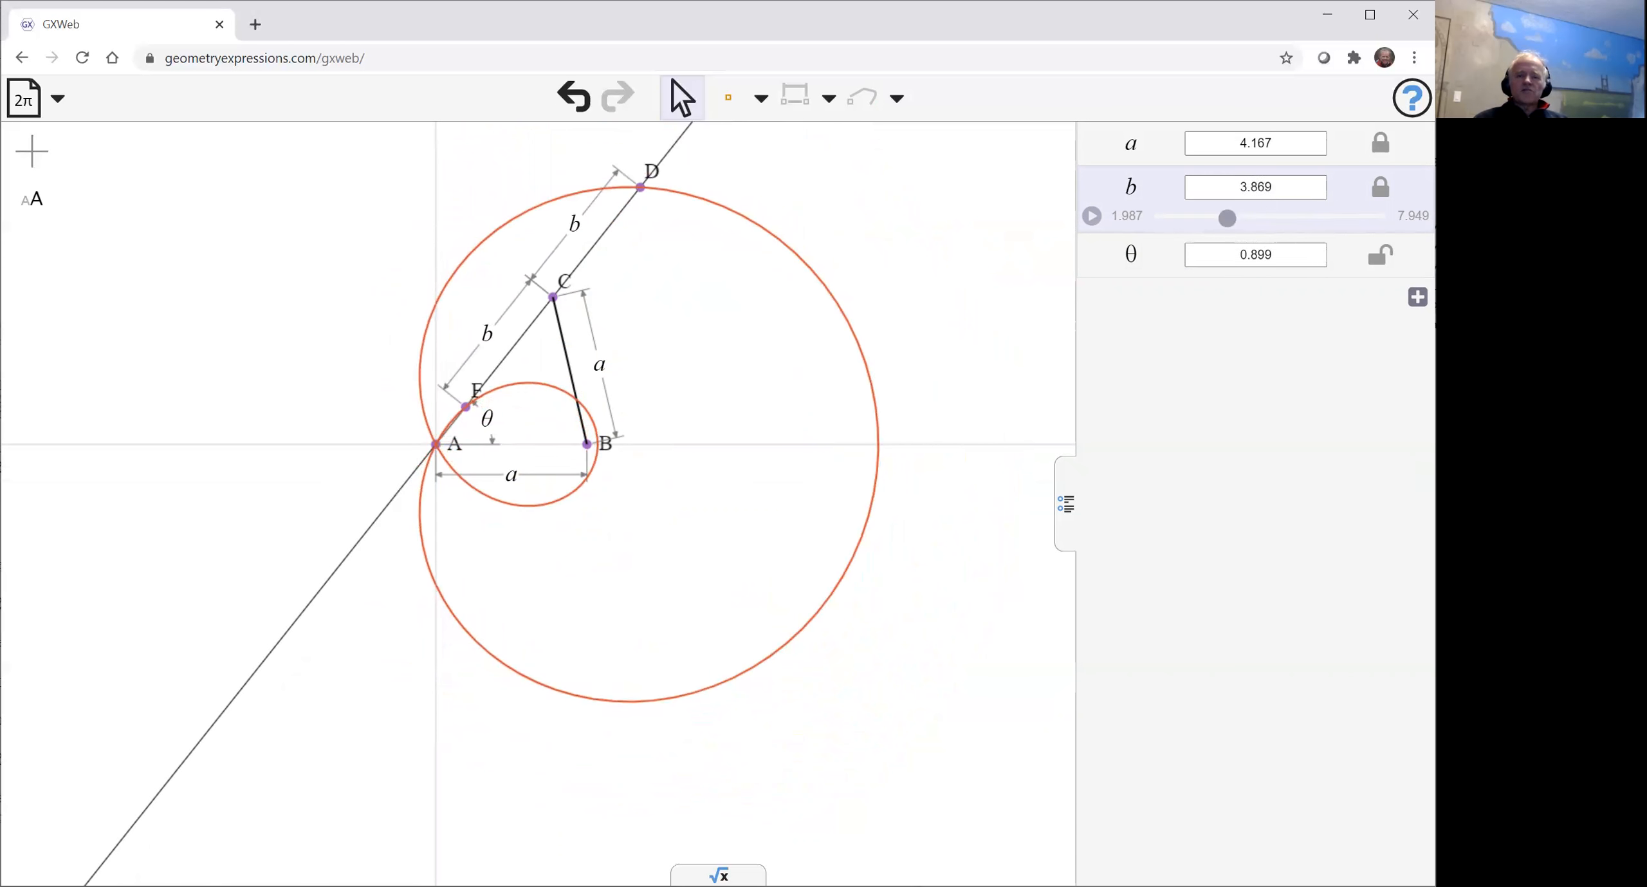
Open the algebra input area below the drawing, ready for a symbolic expression.
click(719, 875)
click(55, 606)
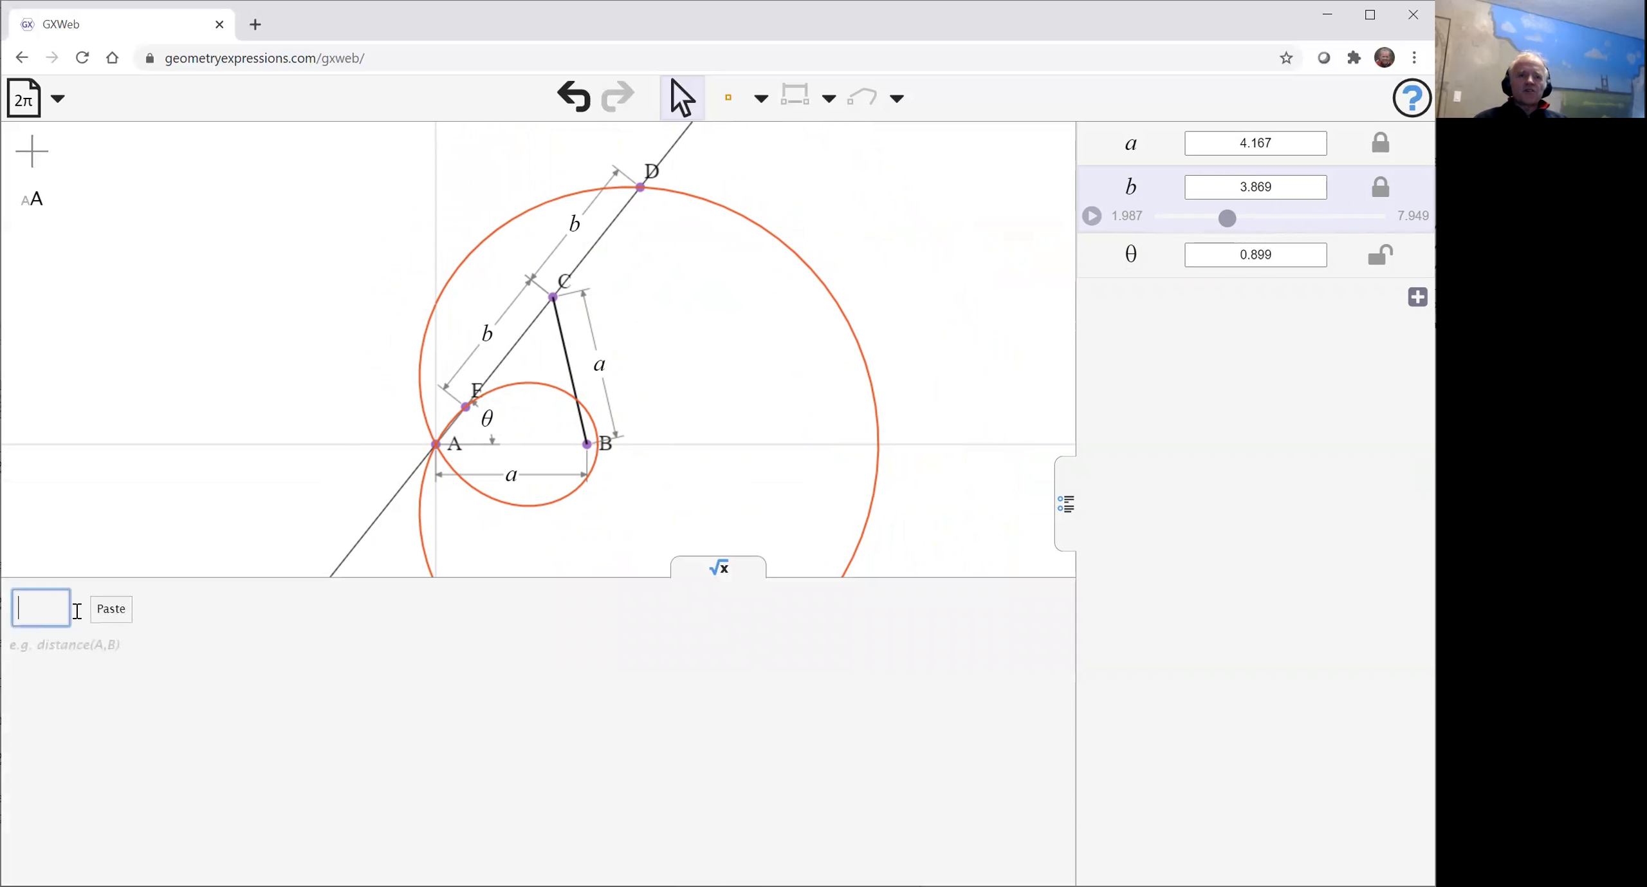
text(coordinates)
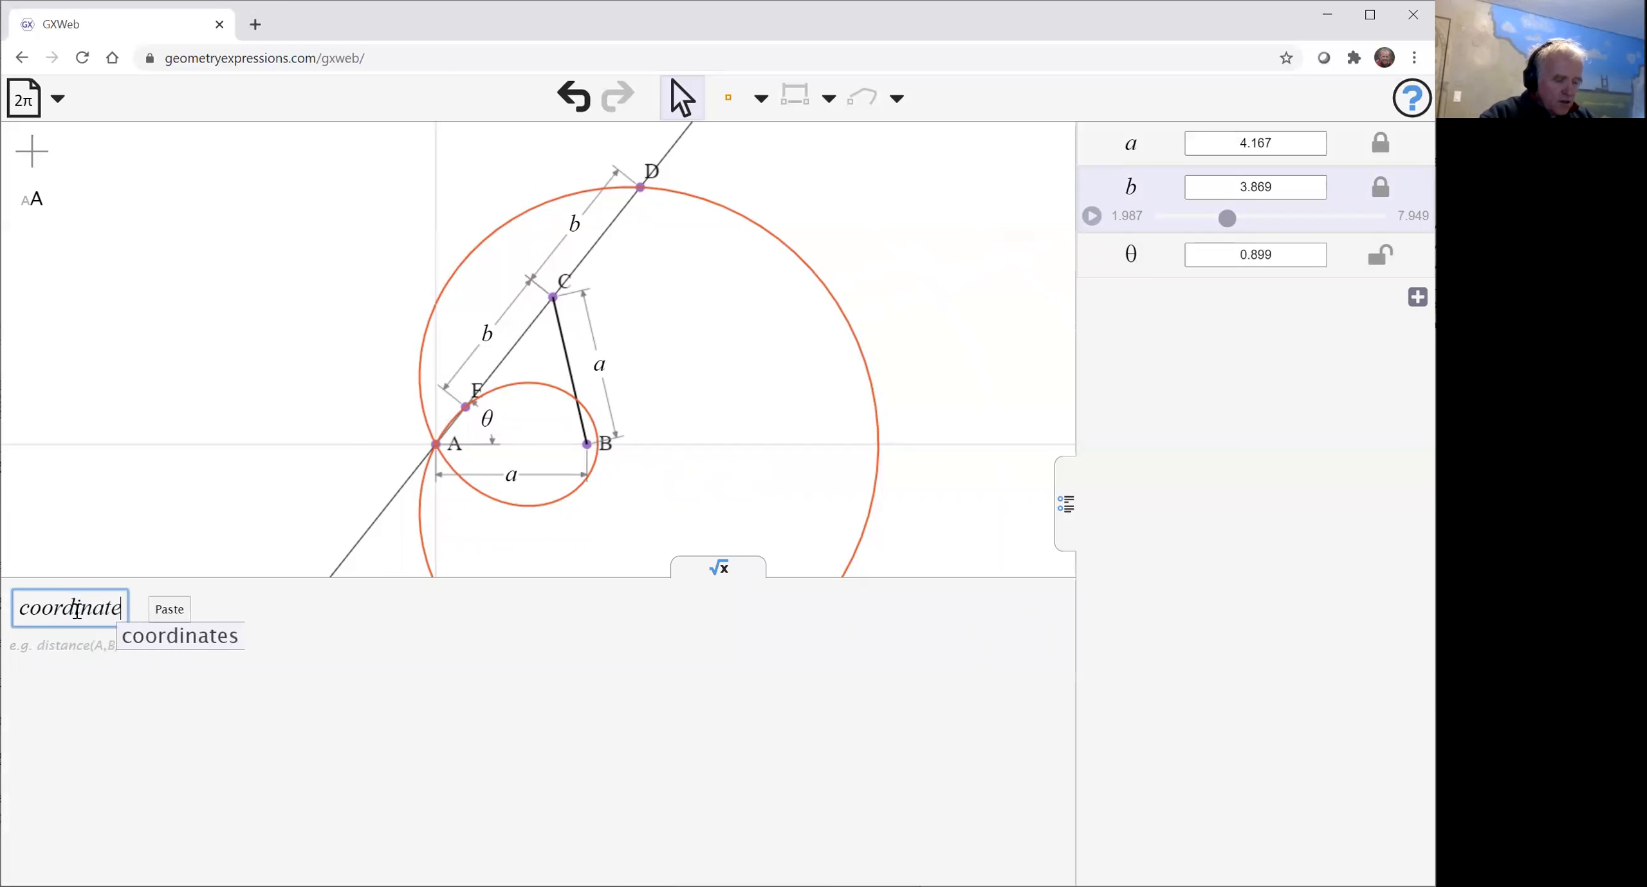
key(BackSpace)
key(BackSpace)
key(BackSpace)
key(BackSpace)
key(BackSpace)
key(BackSpace)
key(BackSpace)
key(BackSpace)
key(BackSpace)
key(BackSpace)
key(BackSpace)
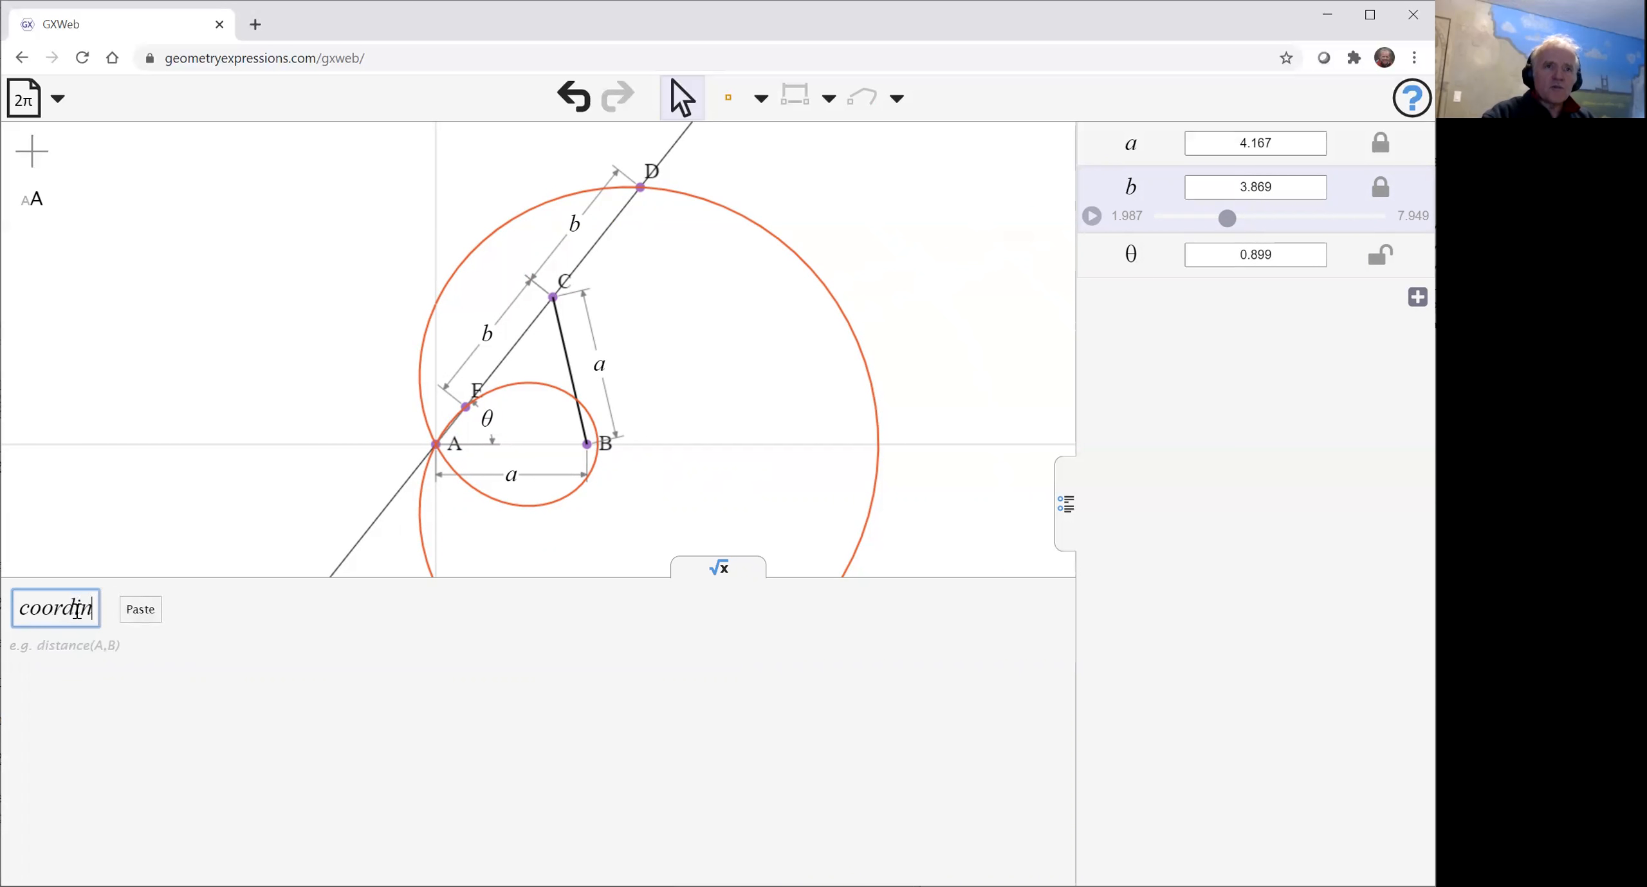
Compute the equation of point D's locus, K0, and highlight the 4·a² − b² part of the result.
text(e)
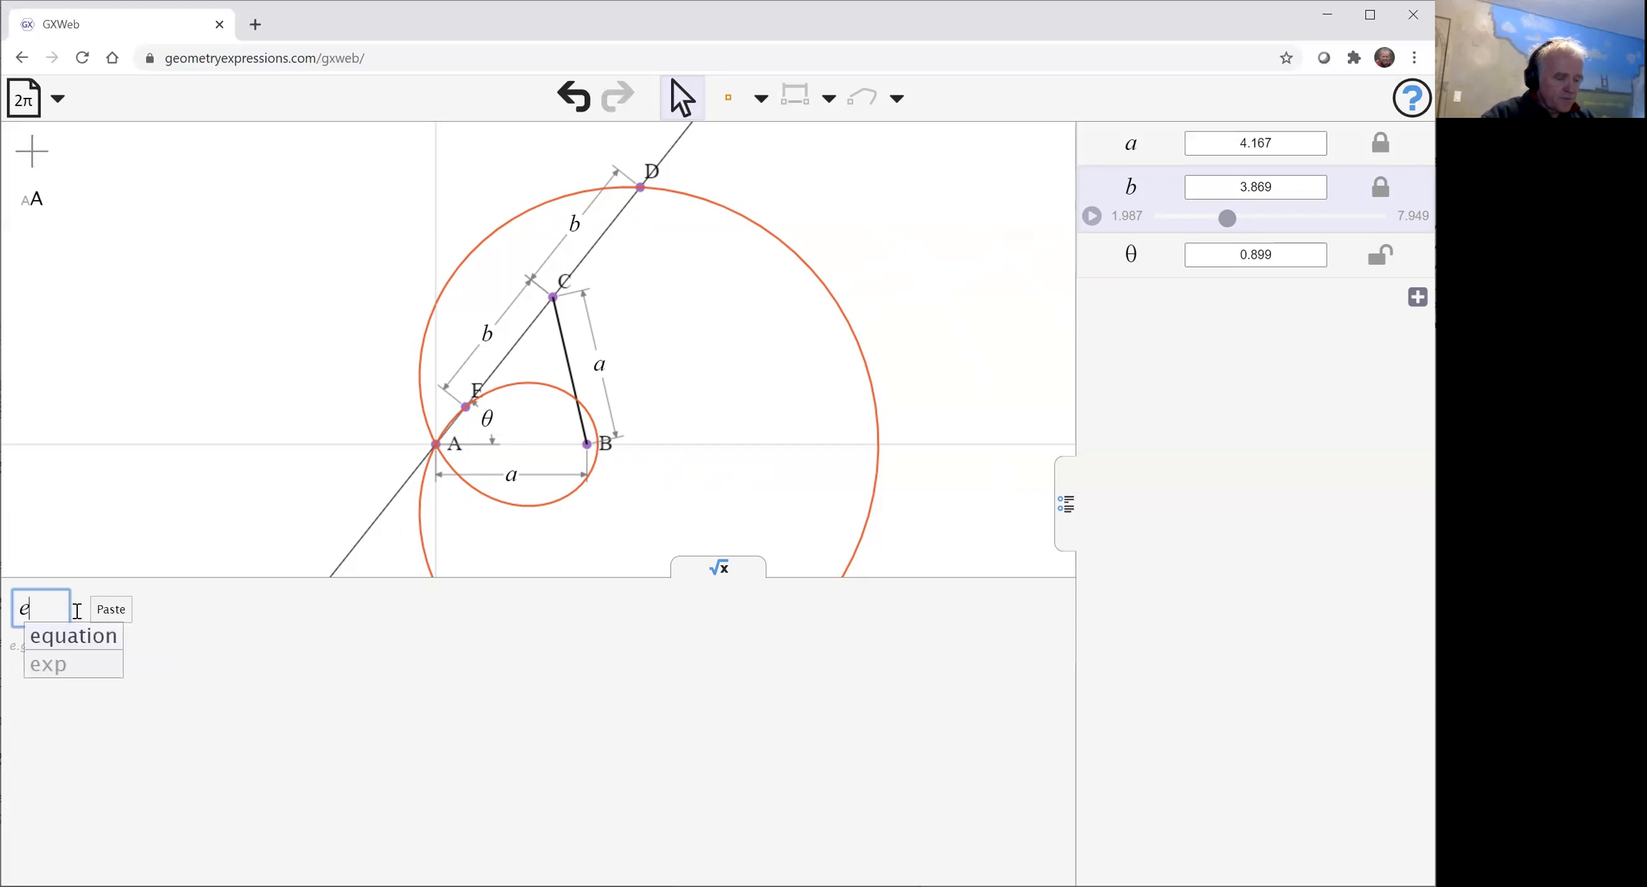
text(quation()
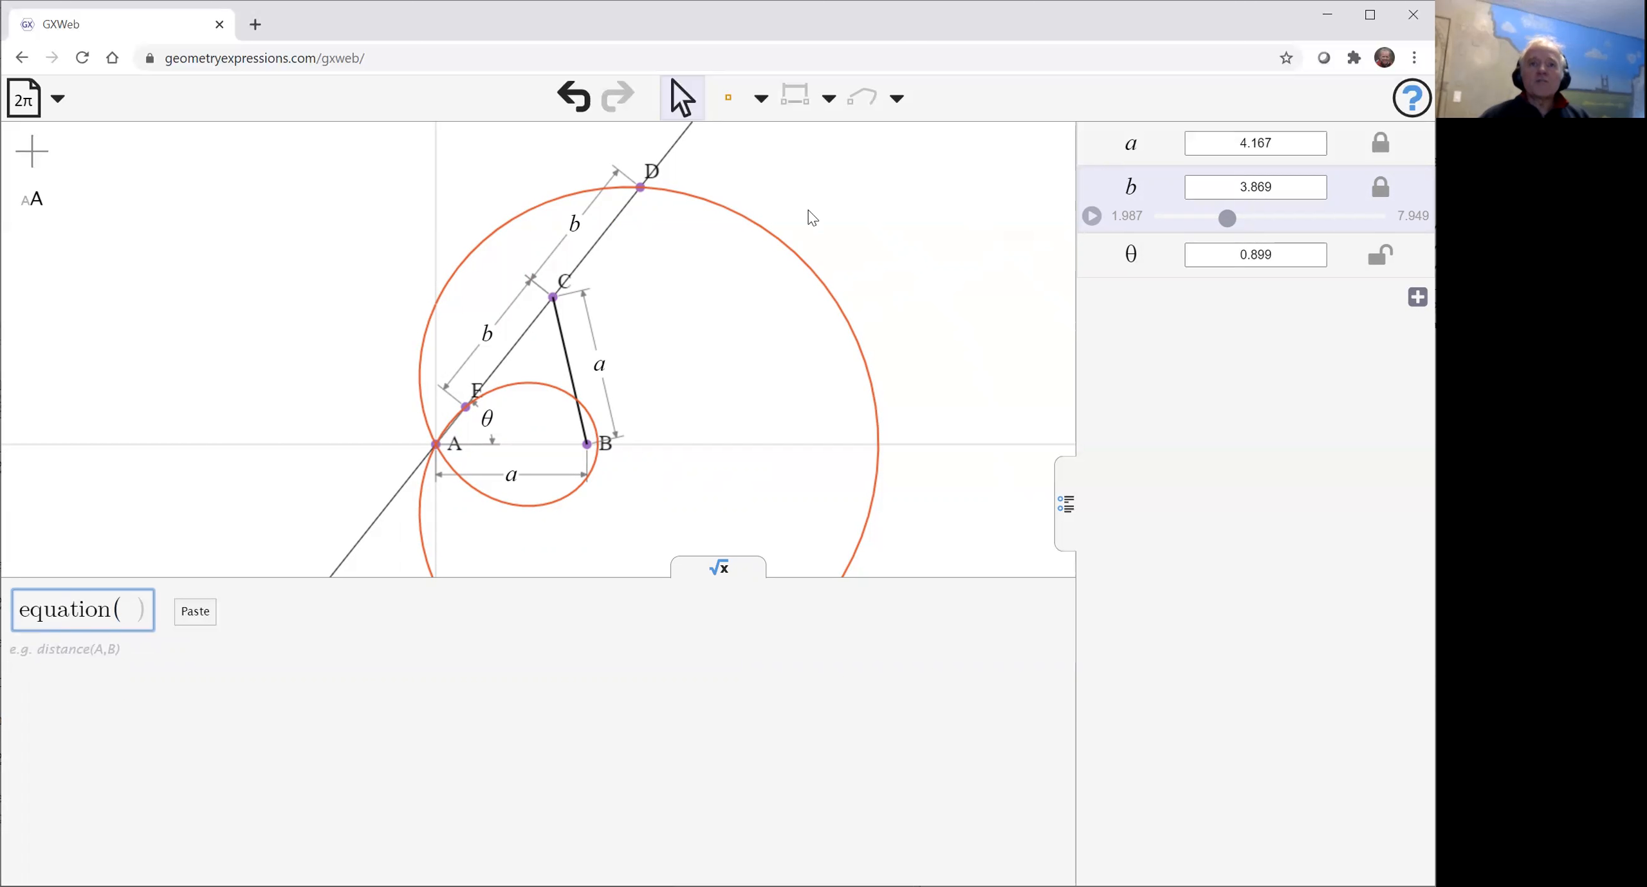
click(804, 263)
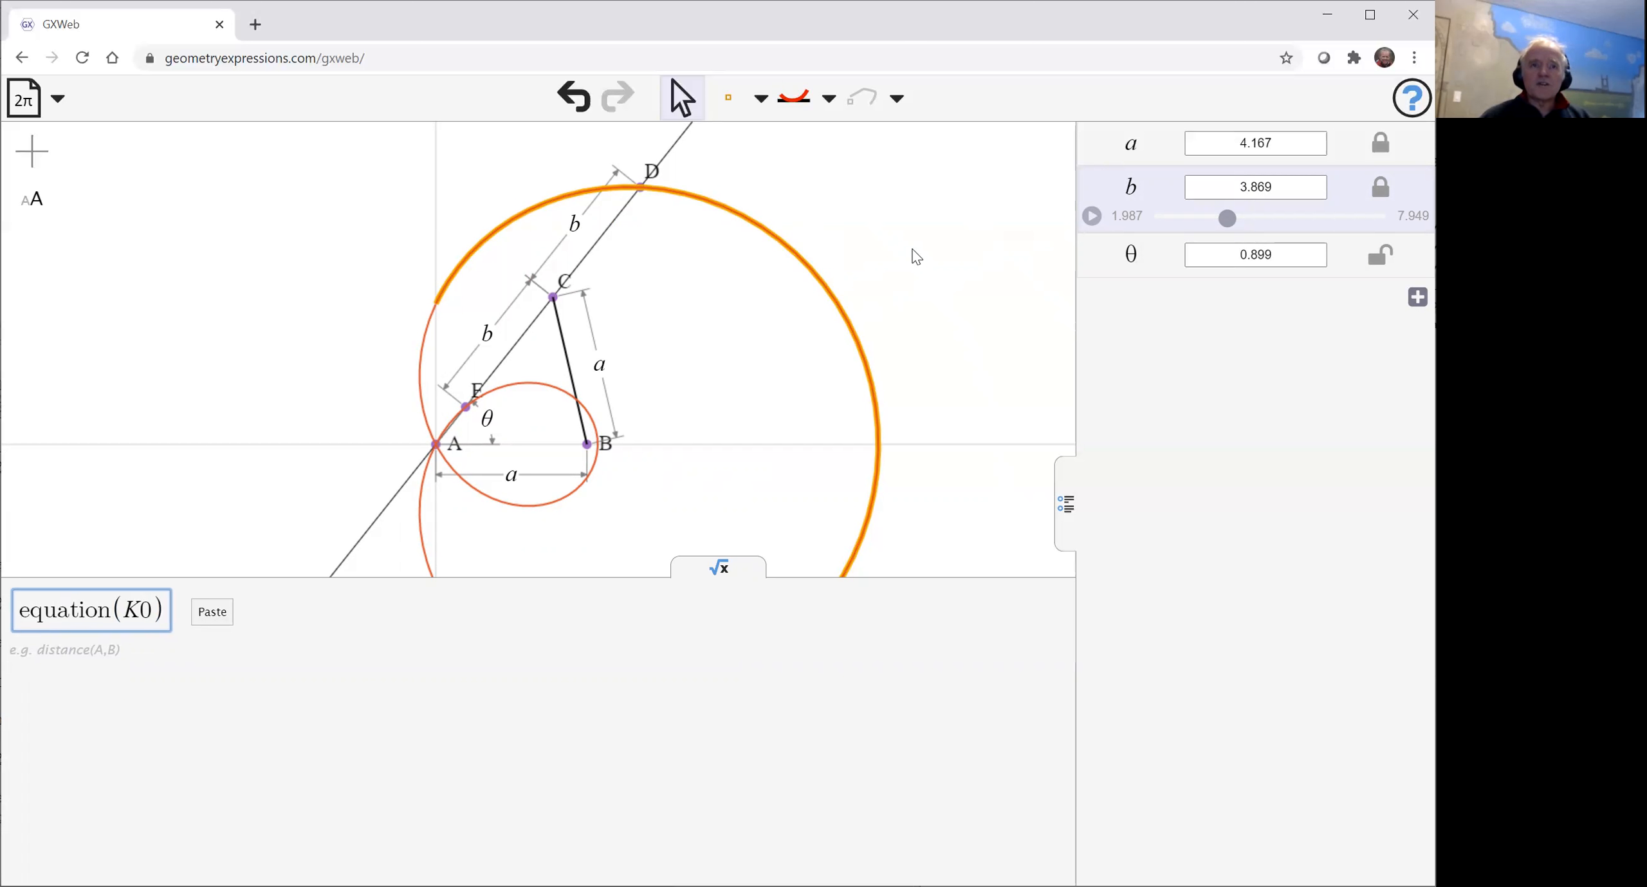
key(Return)
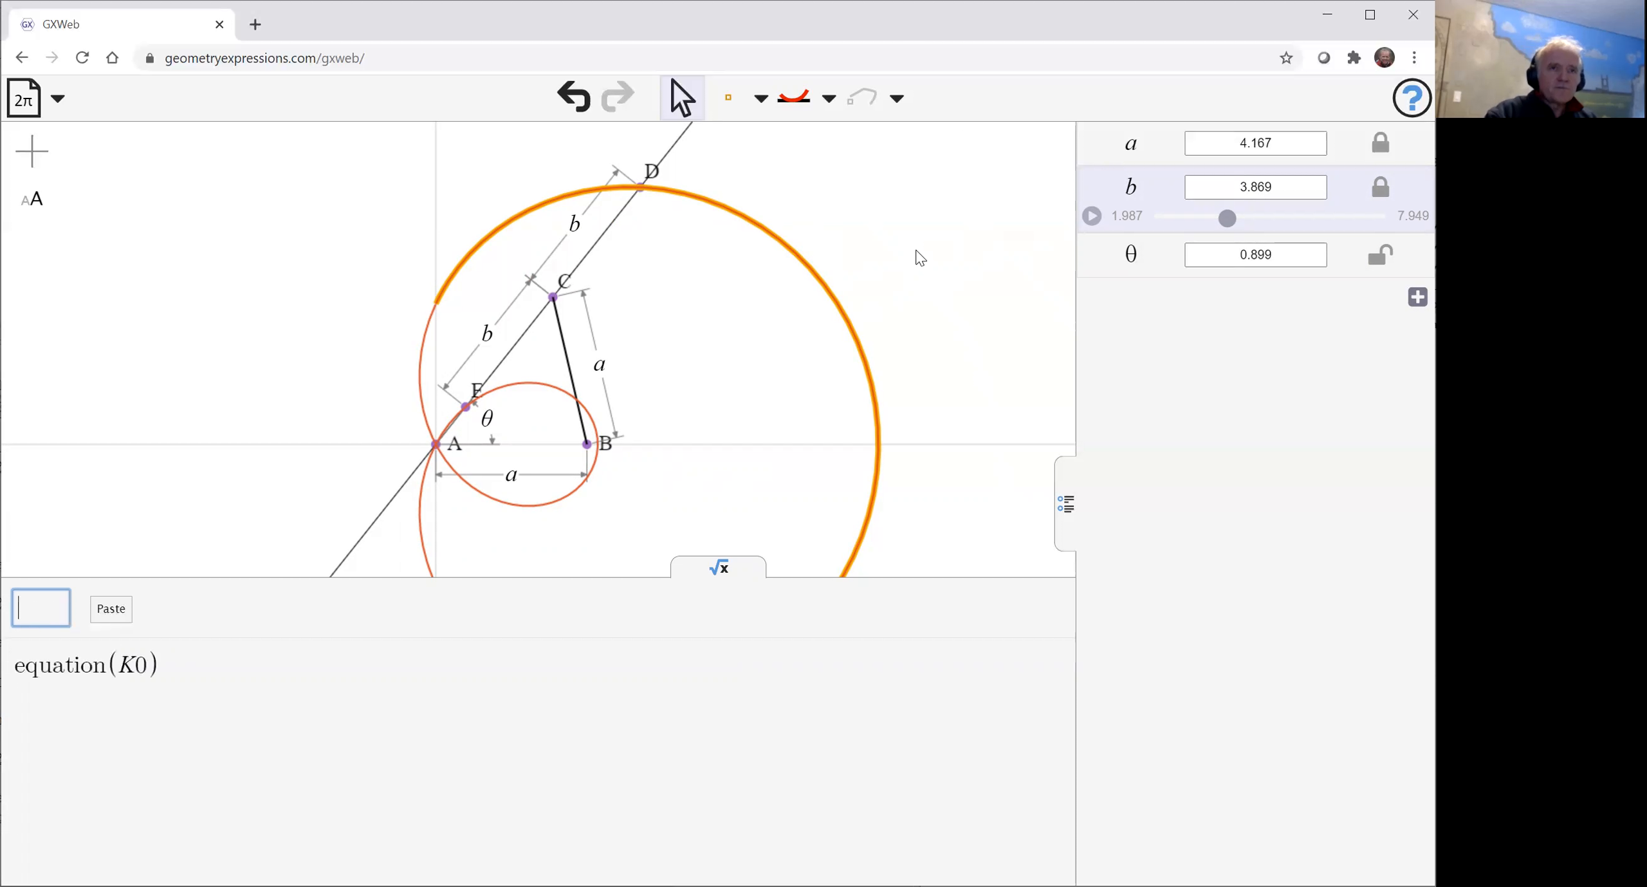
mouse_move(530, 695)
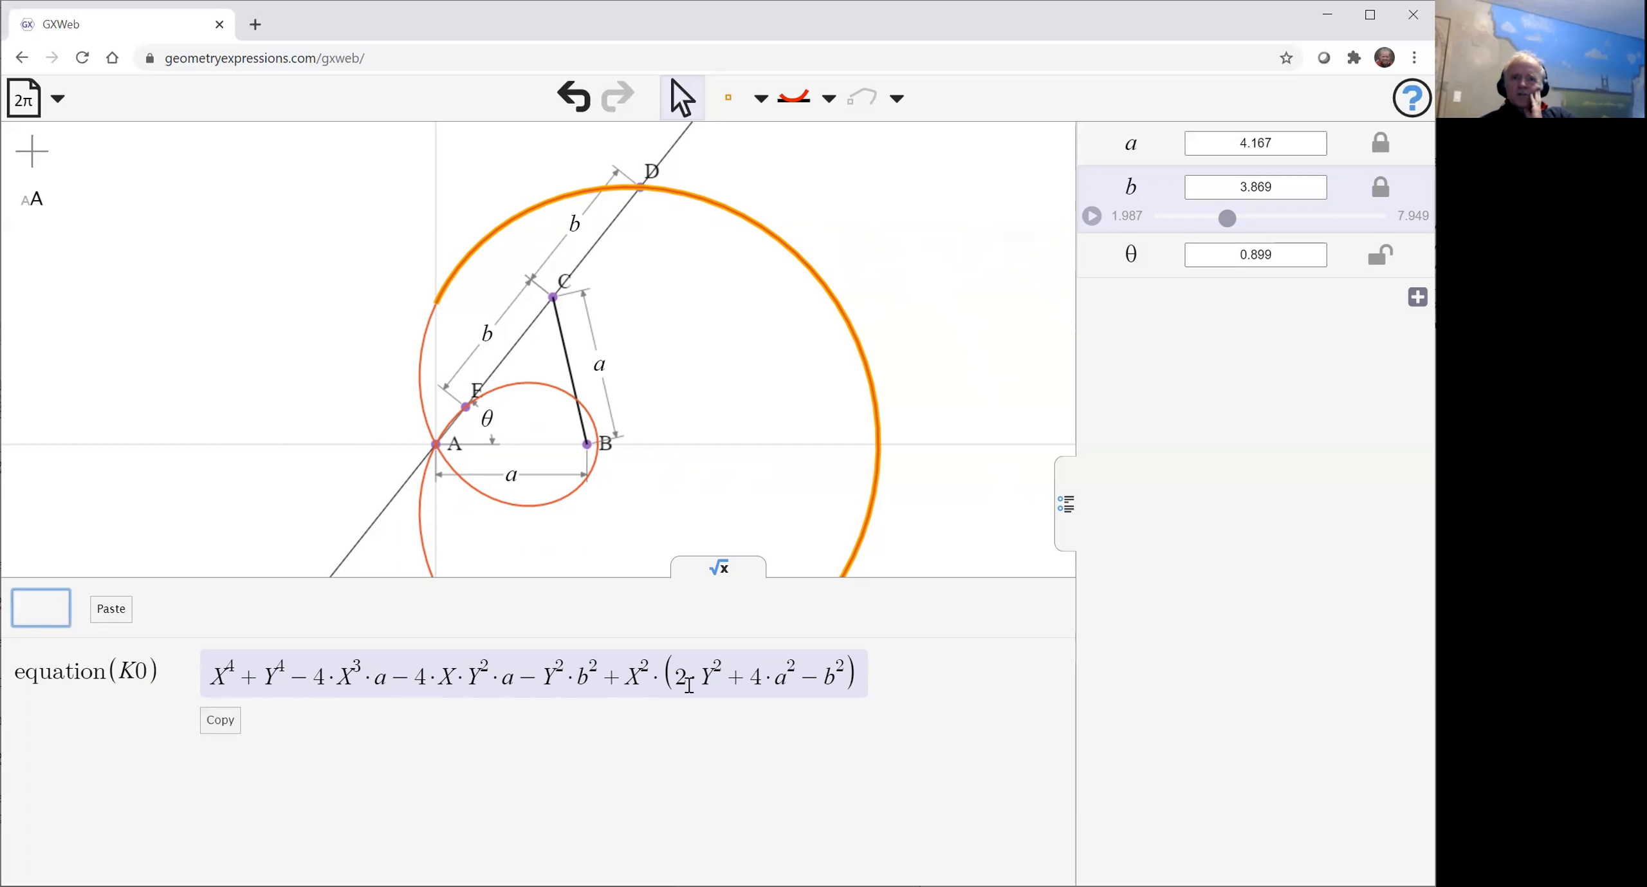
drag(746, 679, 841, 680)
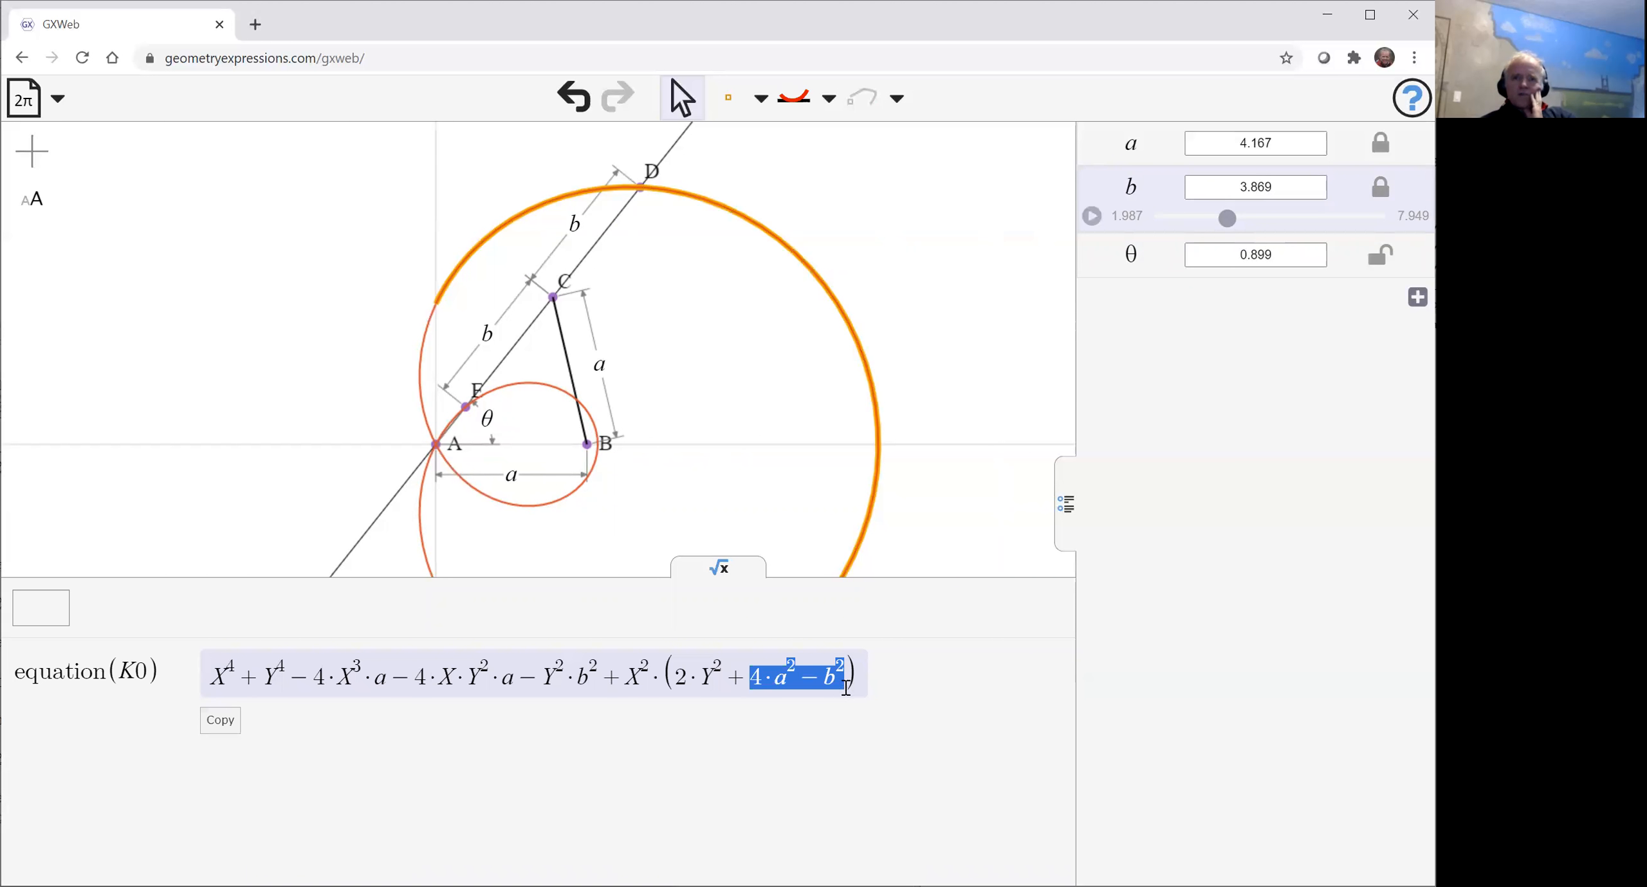
click(849, 692)
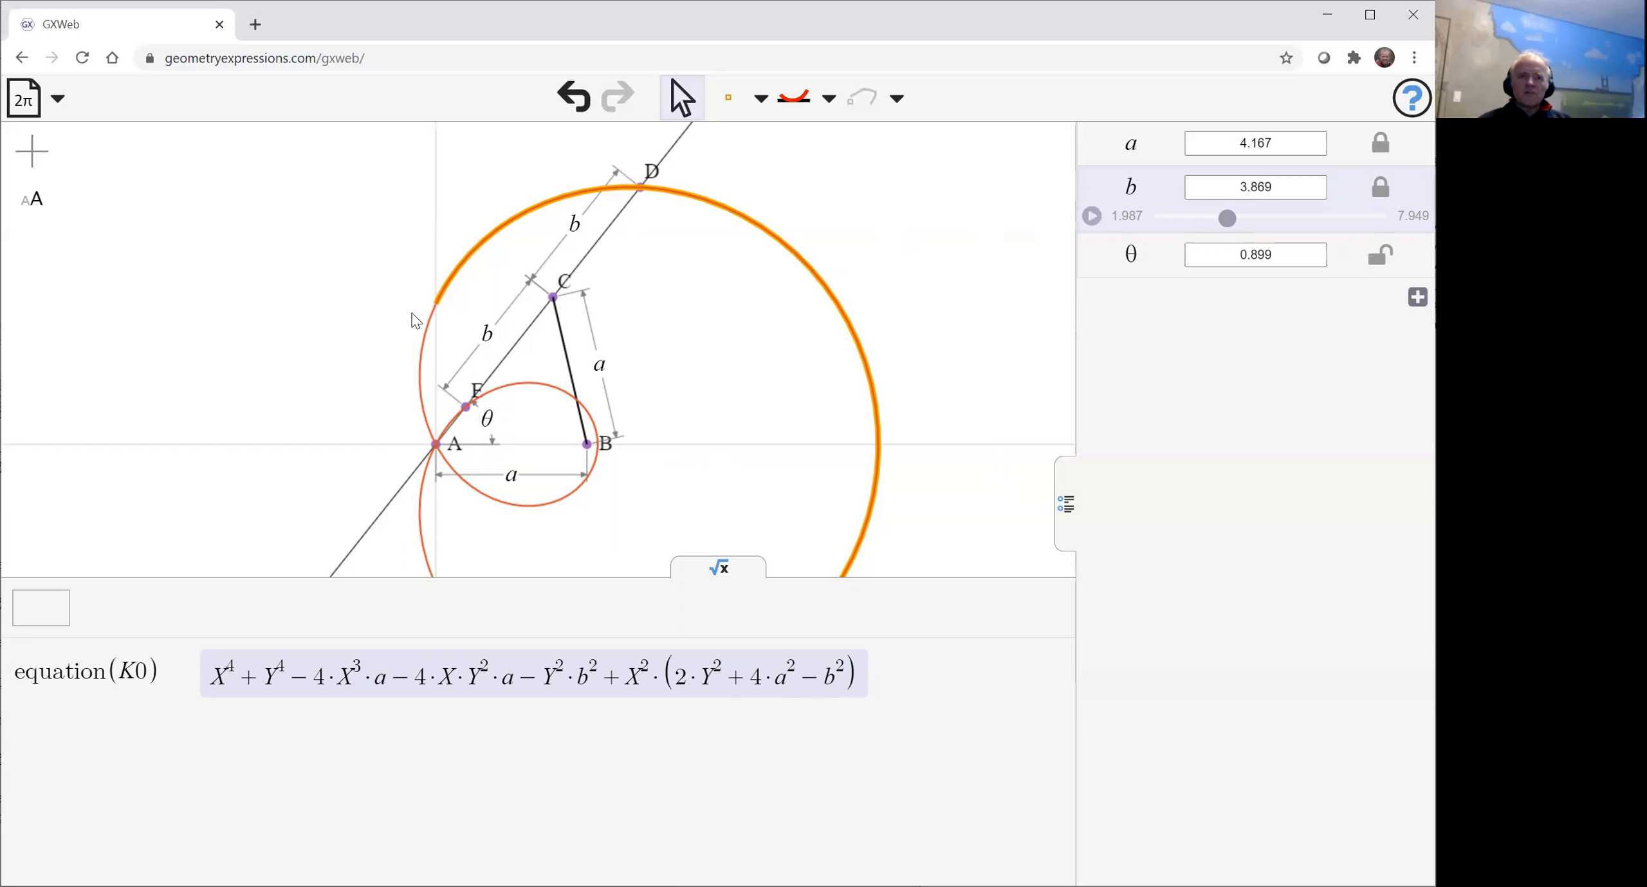
Compute the equation of point E's locus, K1, and highlight its 4·a² − b² part for comparison with K0.
click(26, 603)
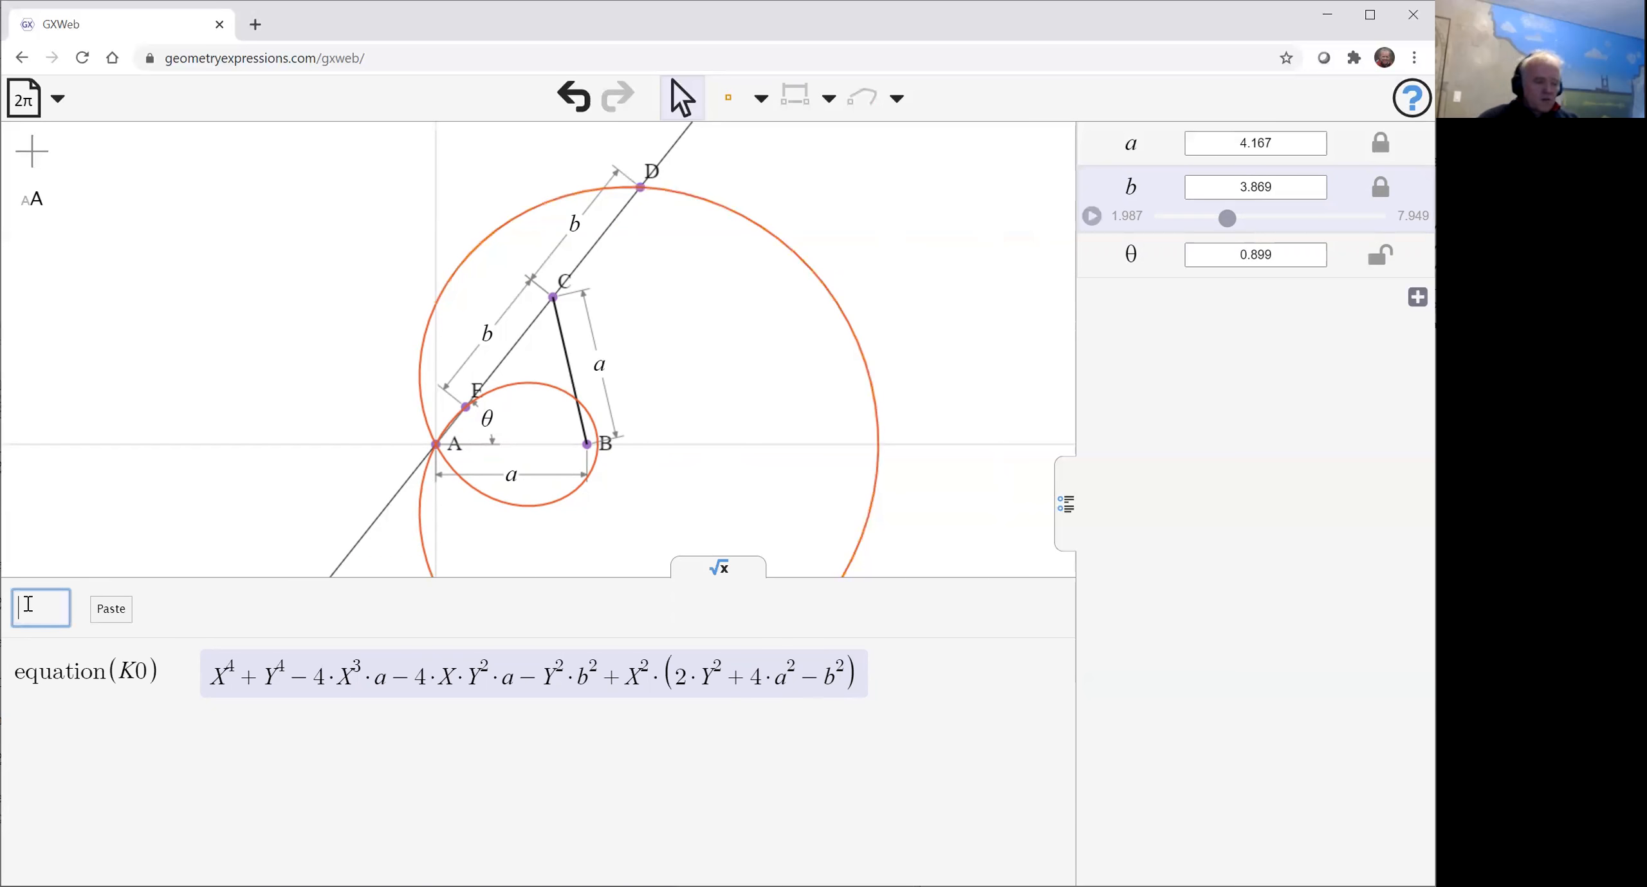
text(equati)
key(Return)
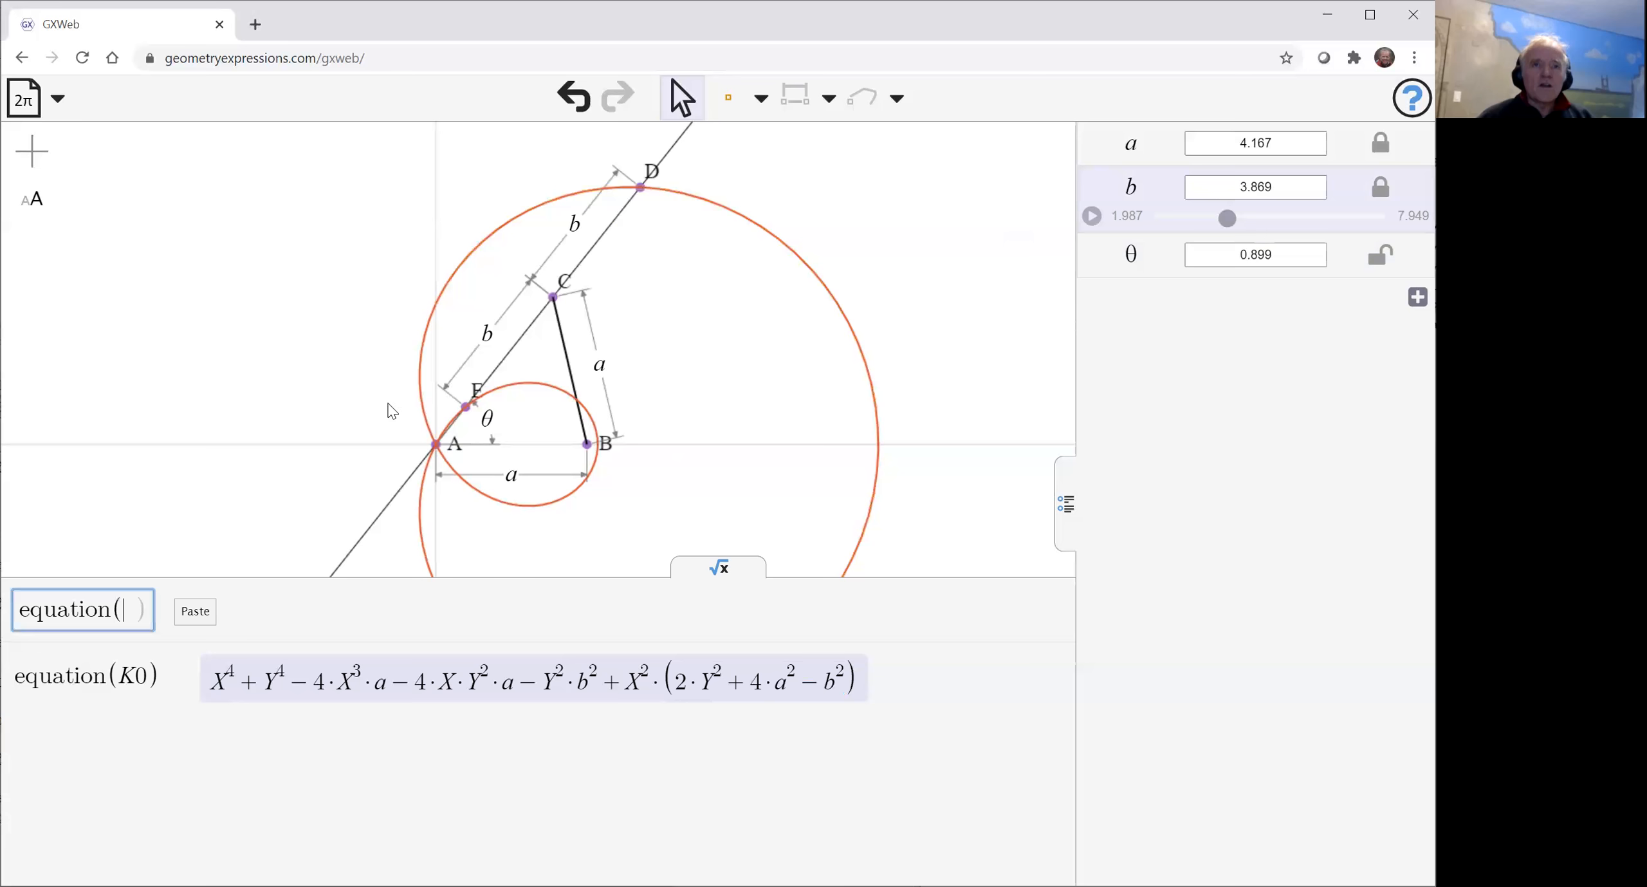
click(422, 388)
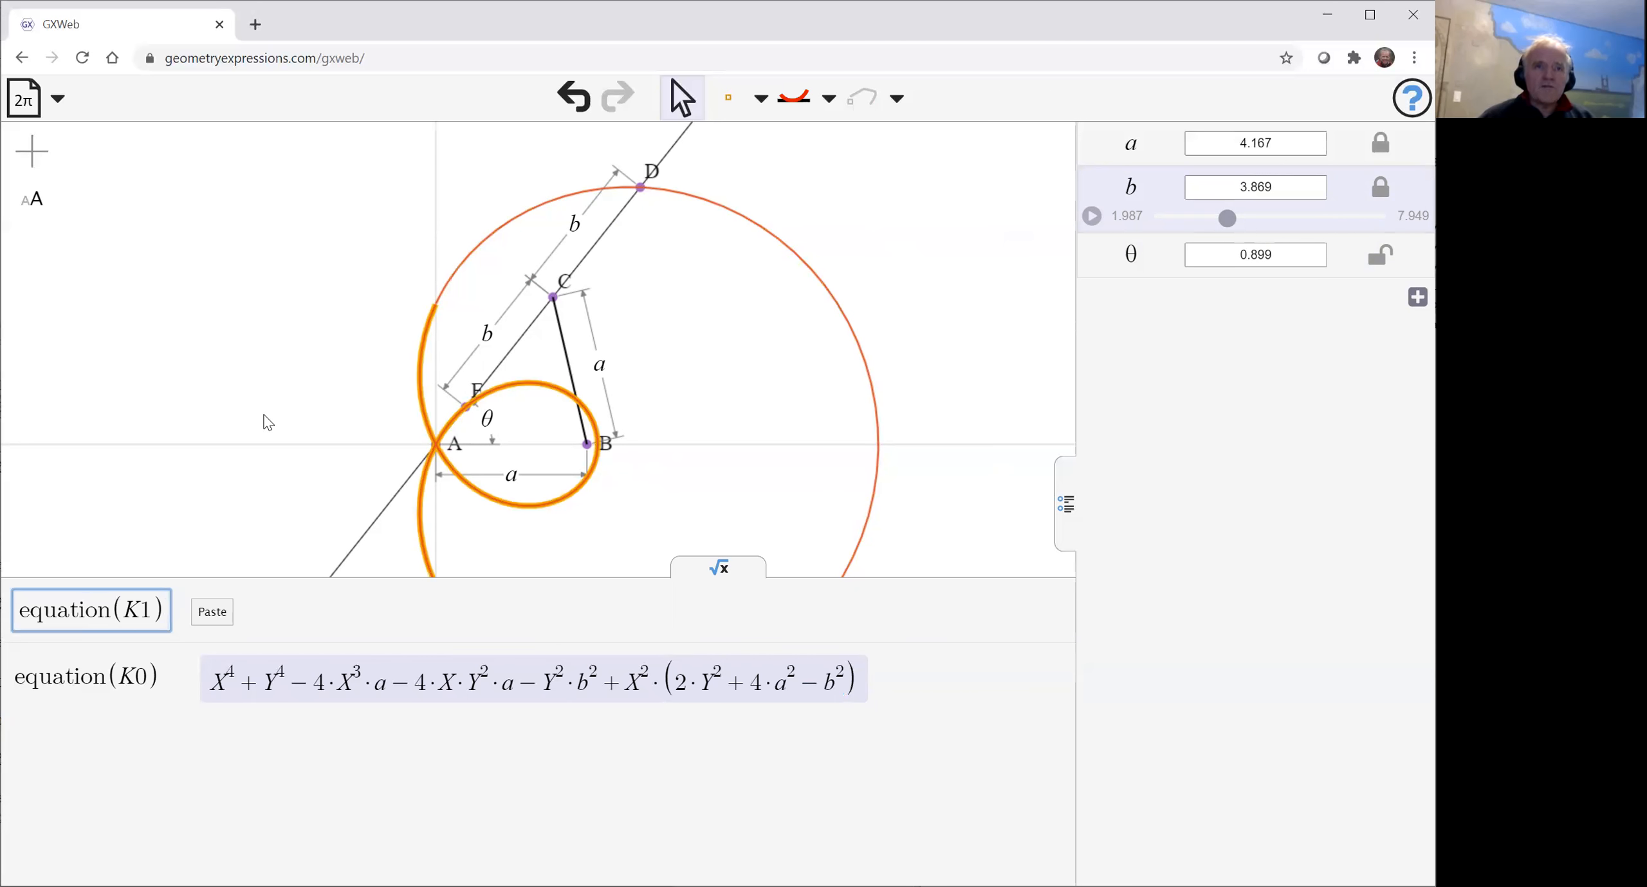
key(Return)
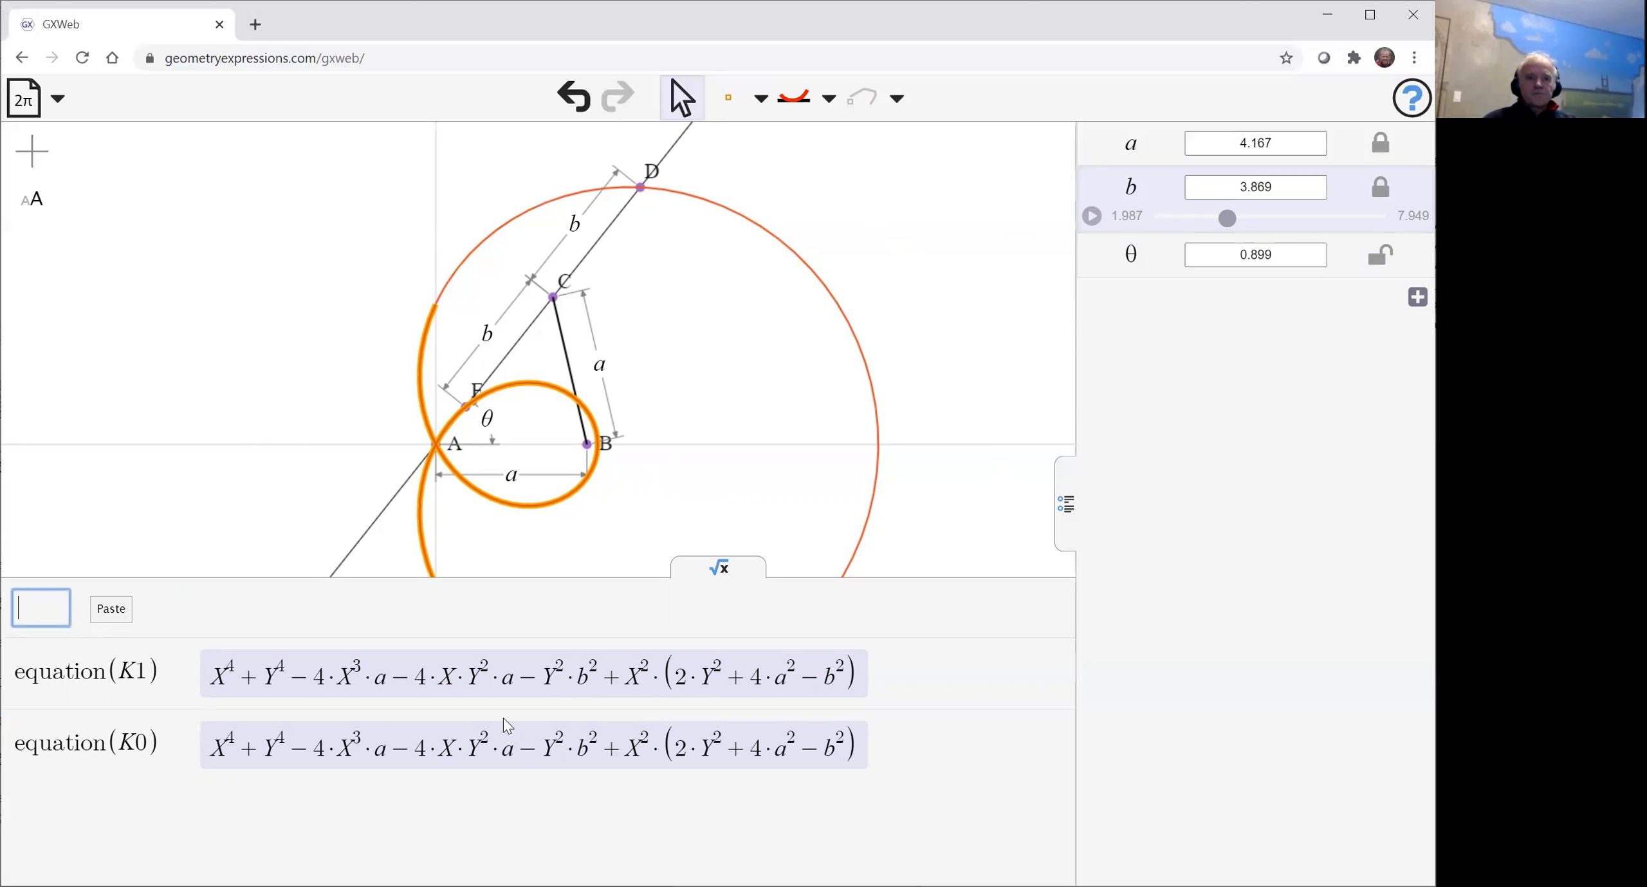
click(755, 678)
drag(755, 678, 845, 678)
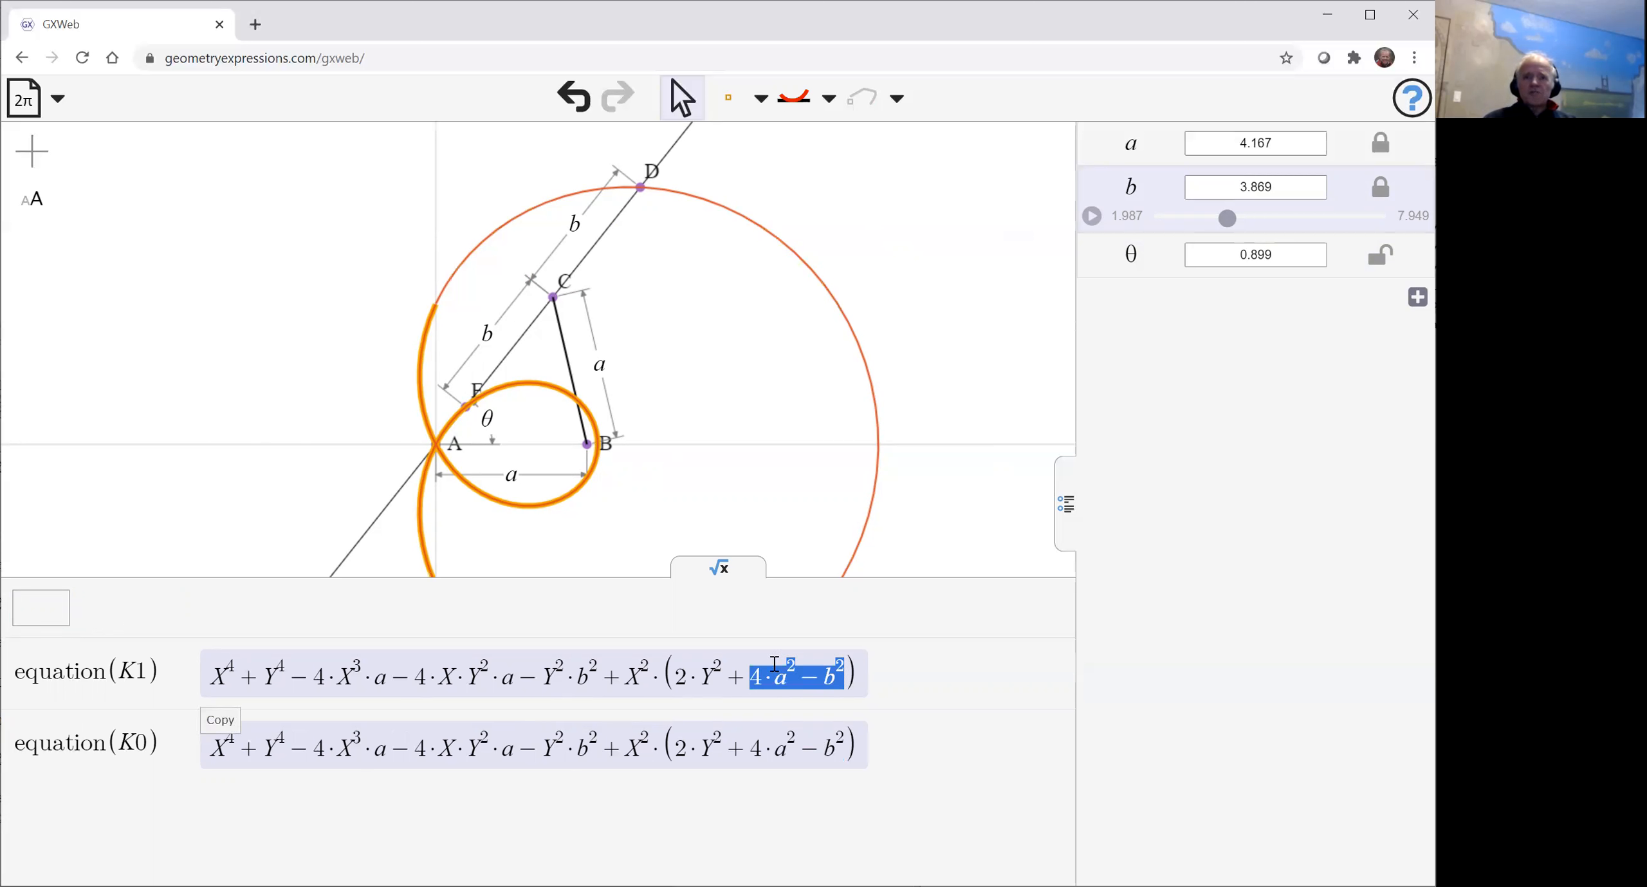
click(927, 694)
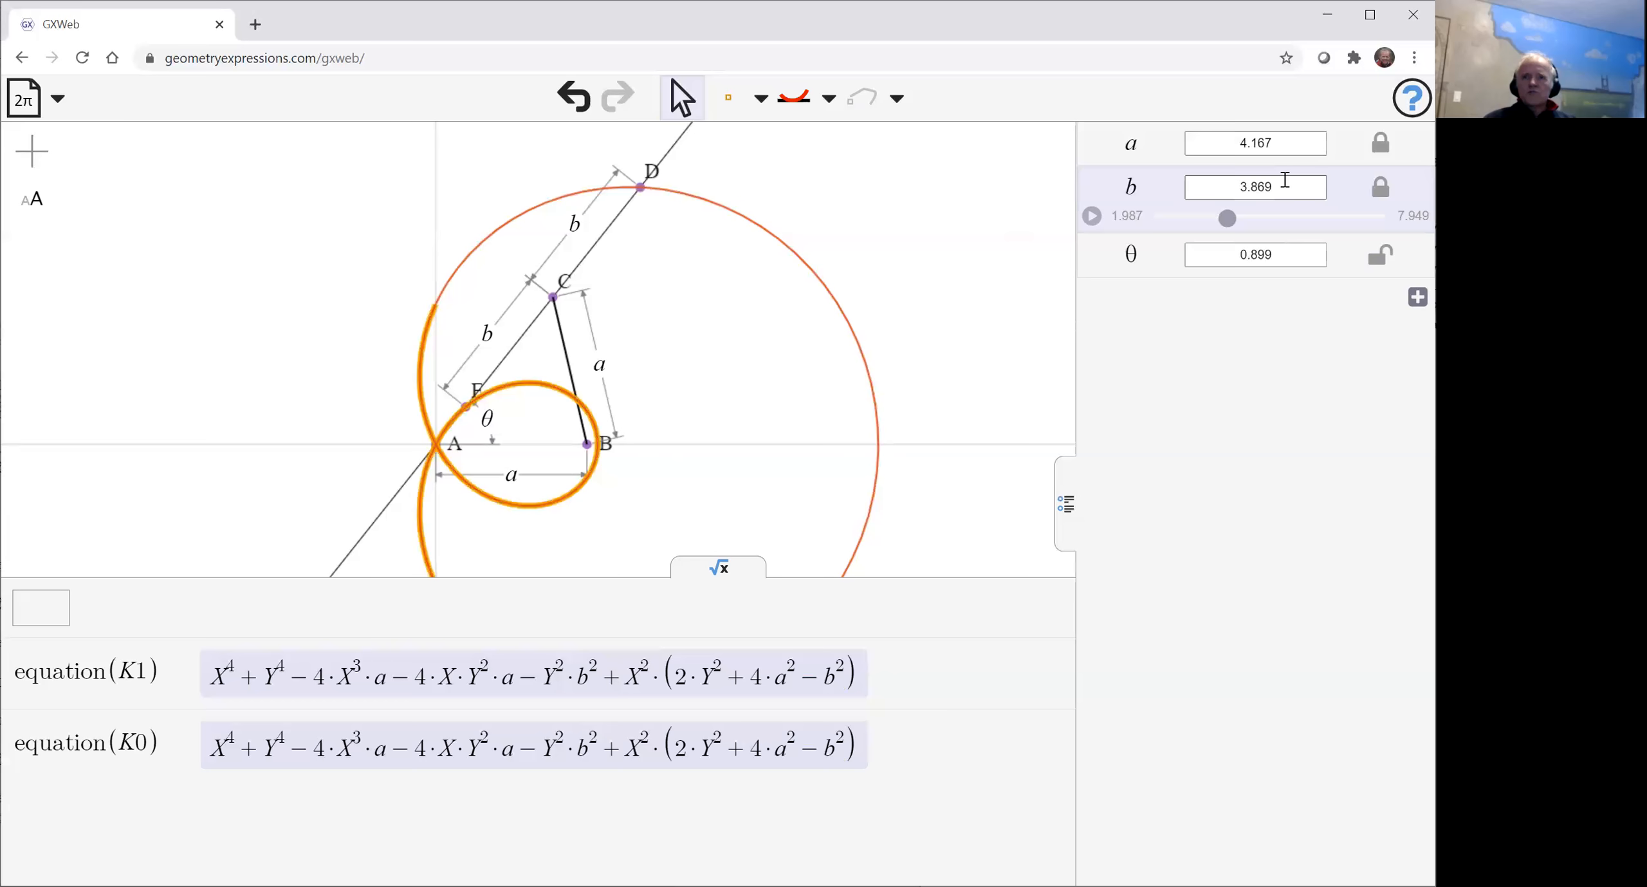
Set the distance a to 4 and the distance b to 8, and clear the curve selection.
click(1287, 148)
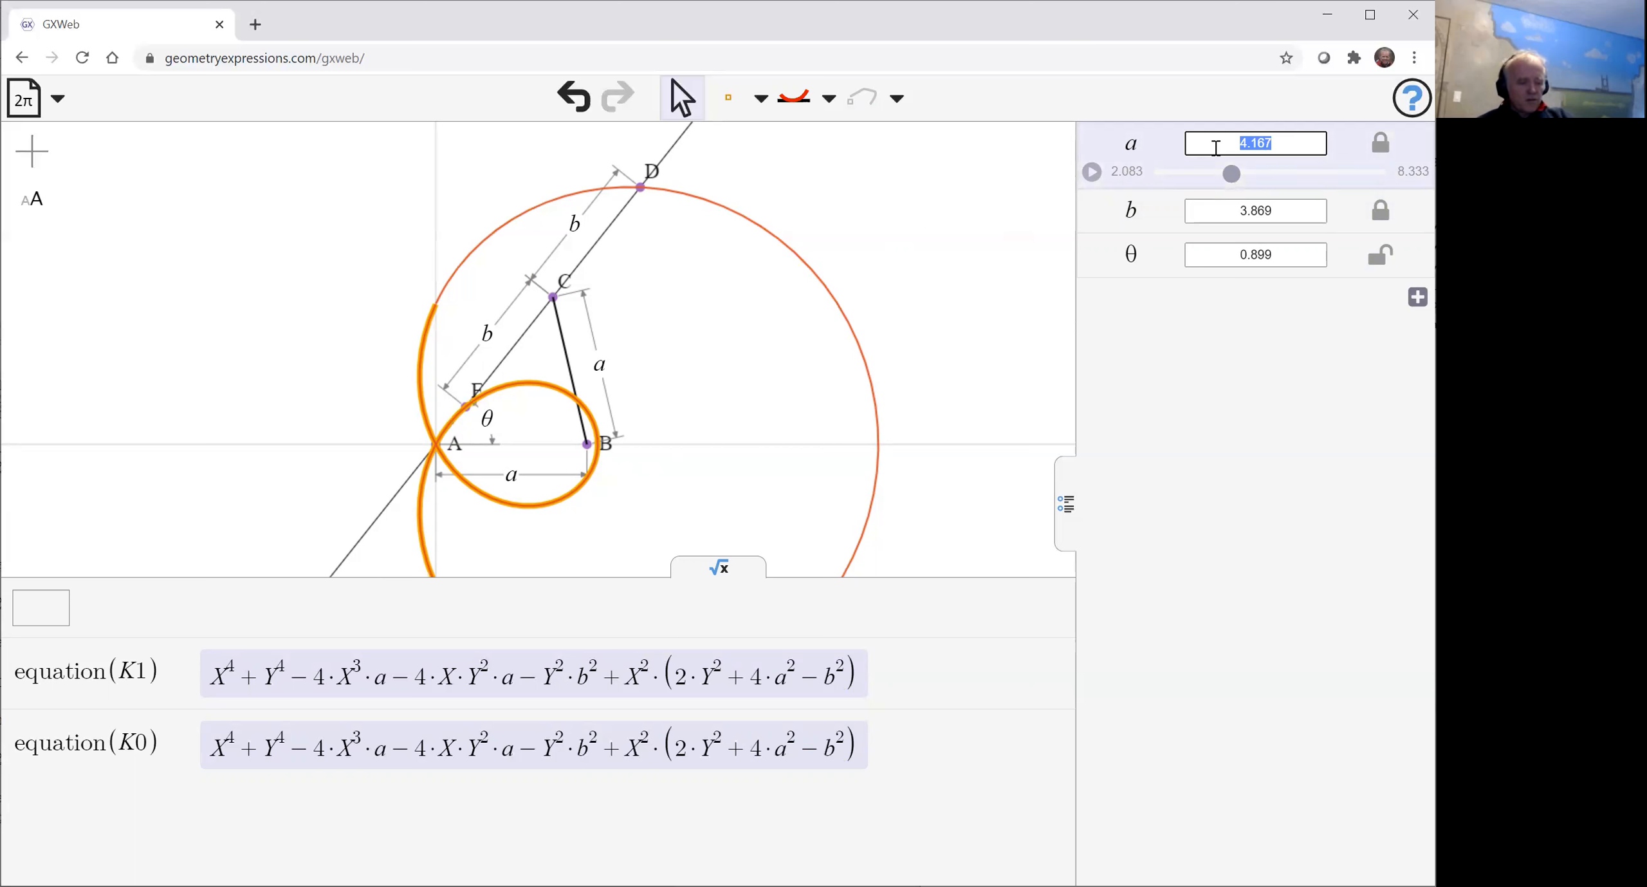
text(4)
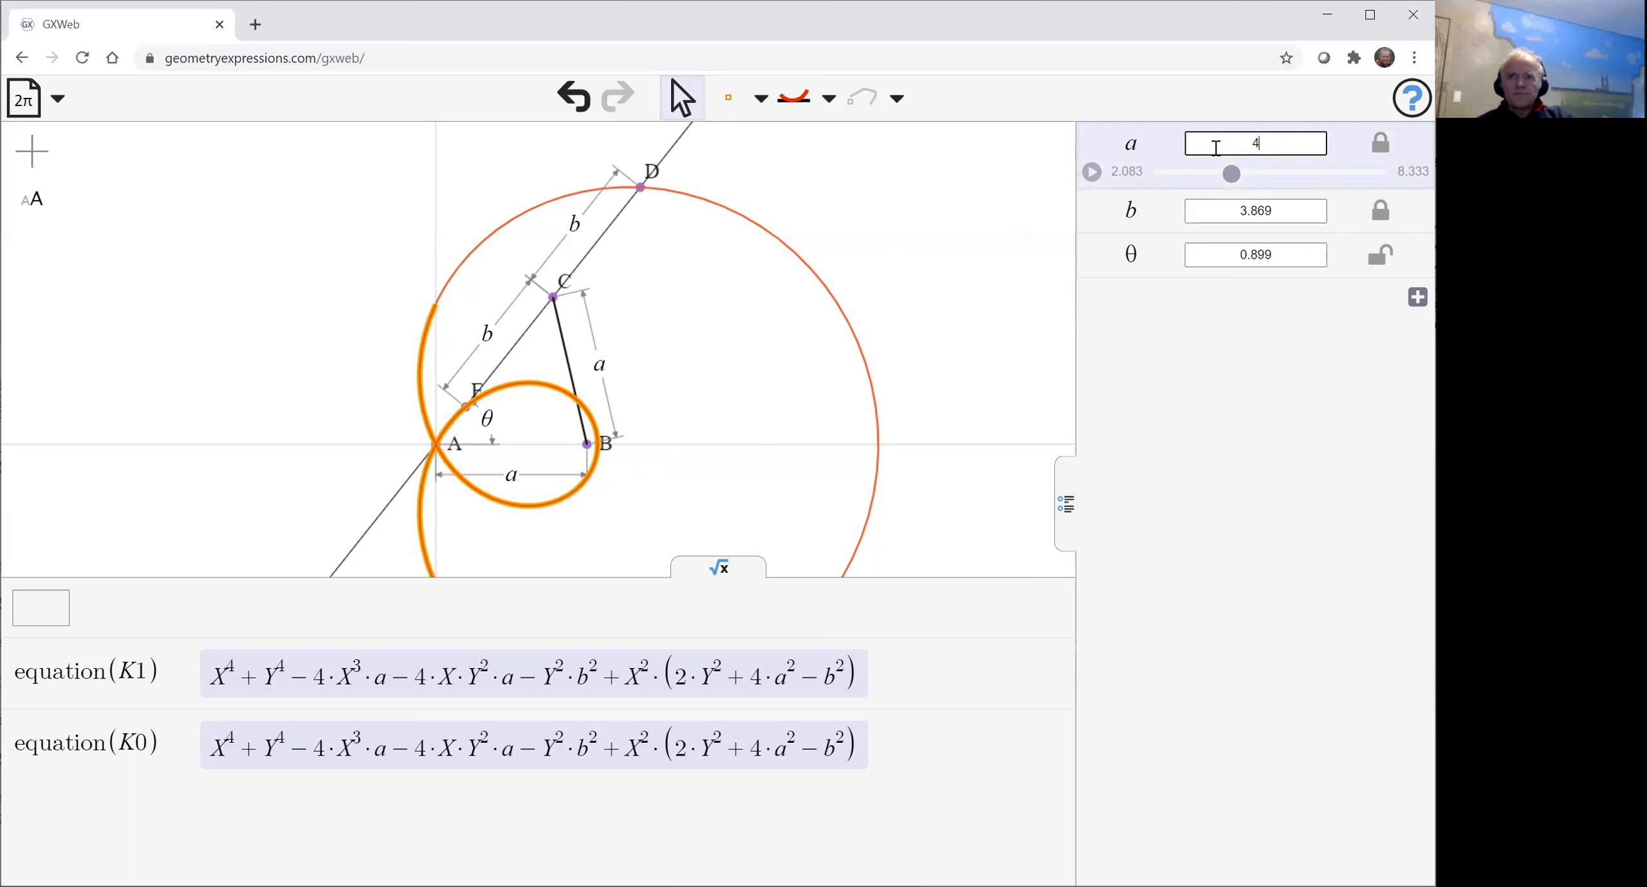
click(1222, 219)
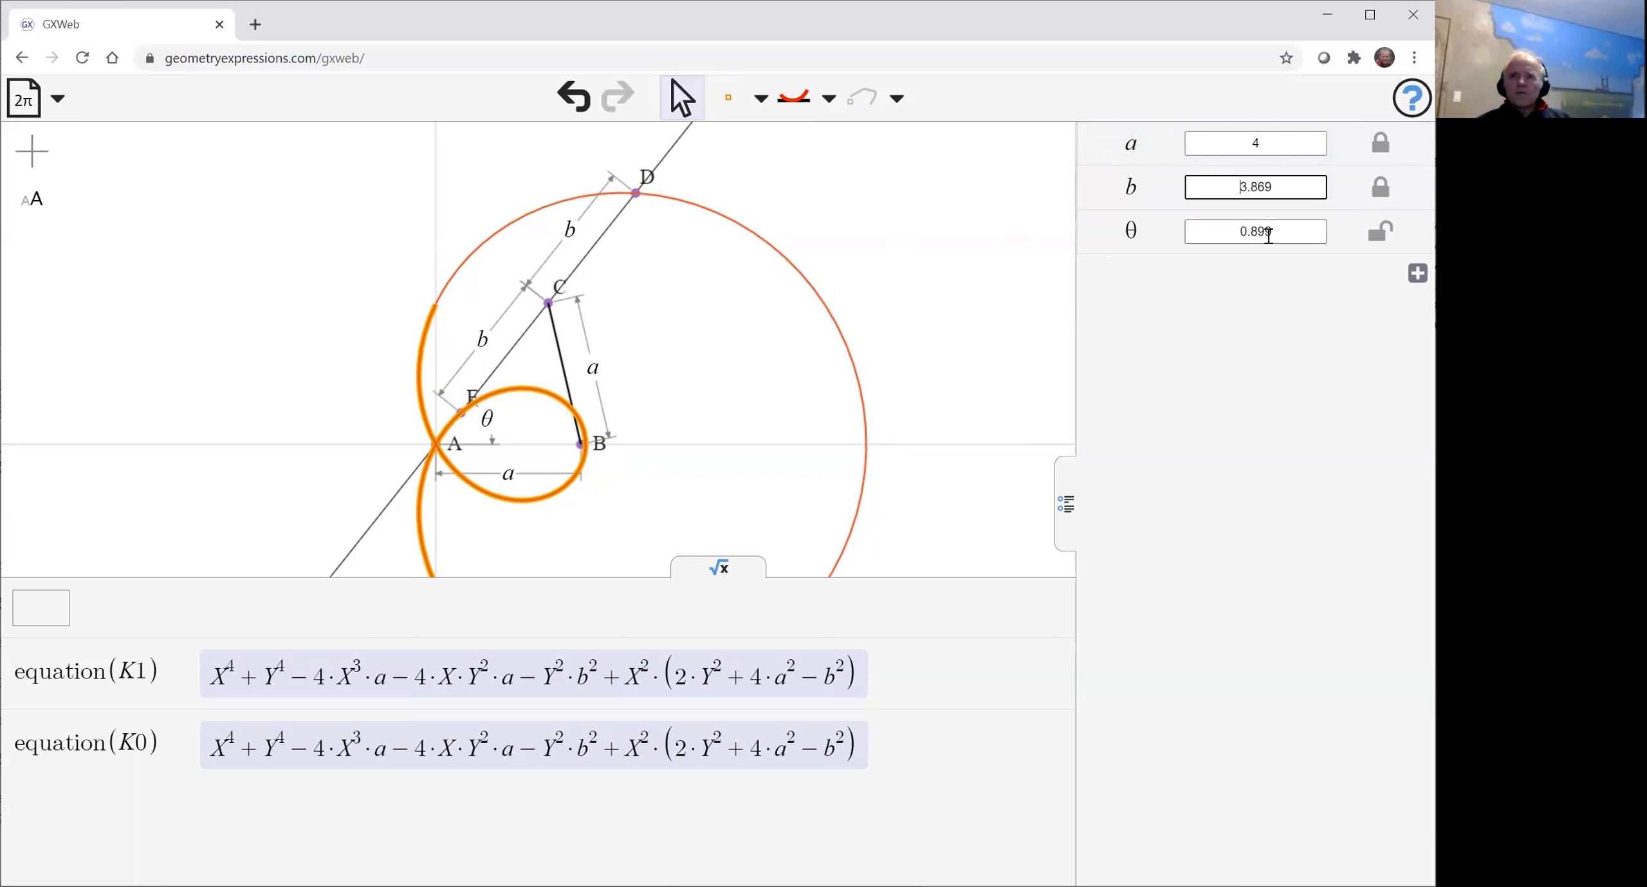
click(1171, 196)
drag(1226, 218, 1196, 189)
click(1277, 187)
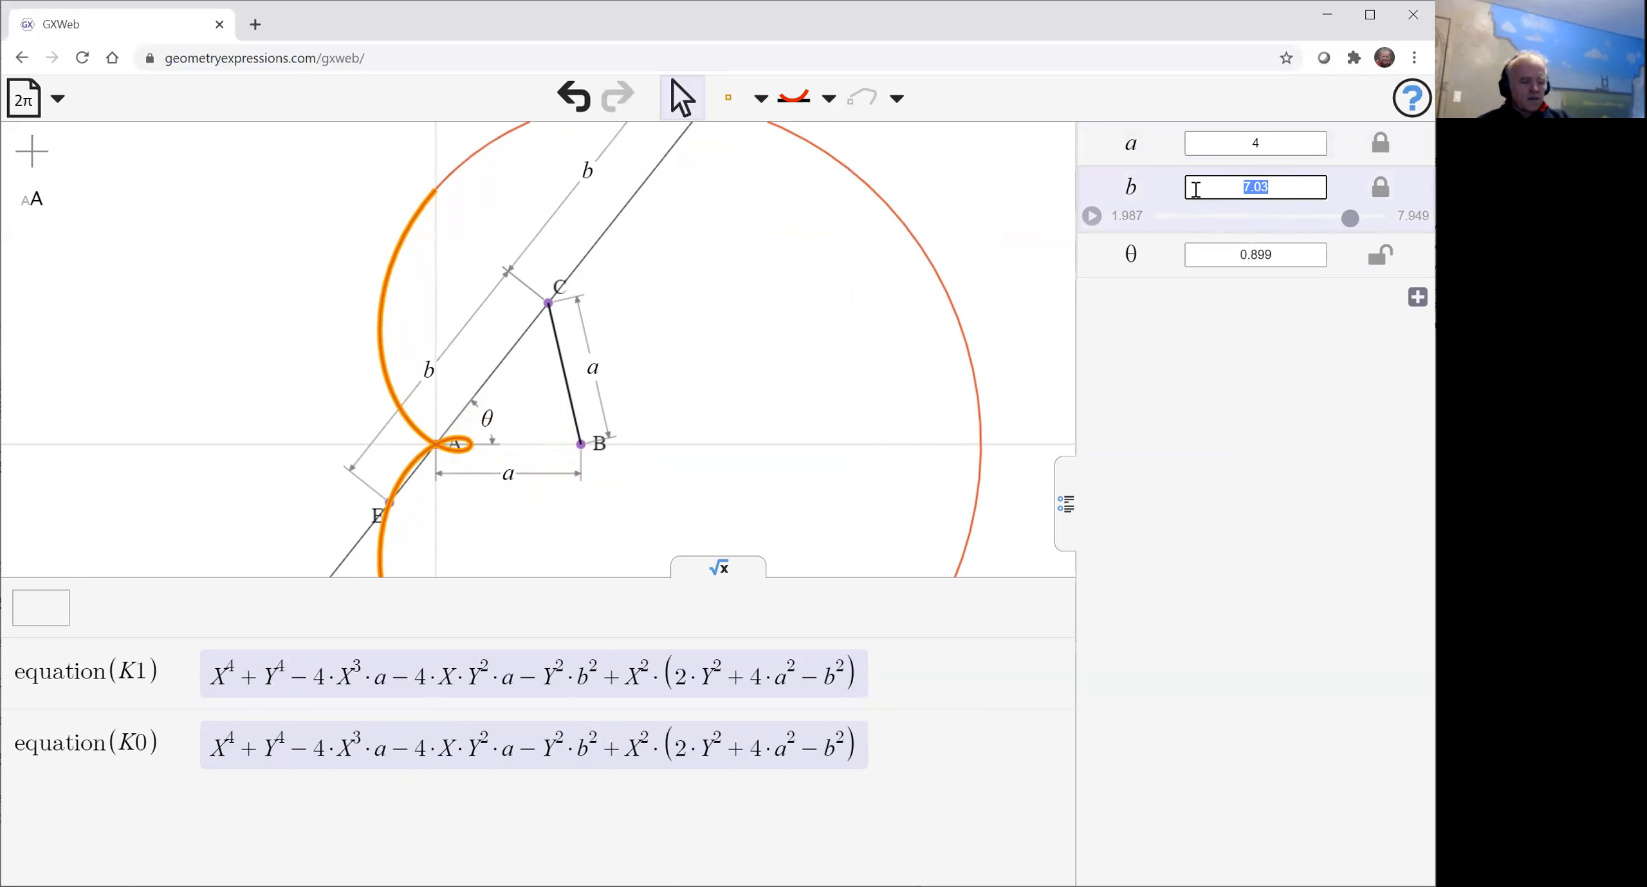
text(8)
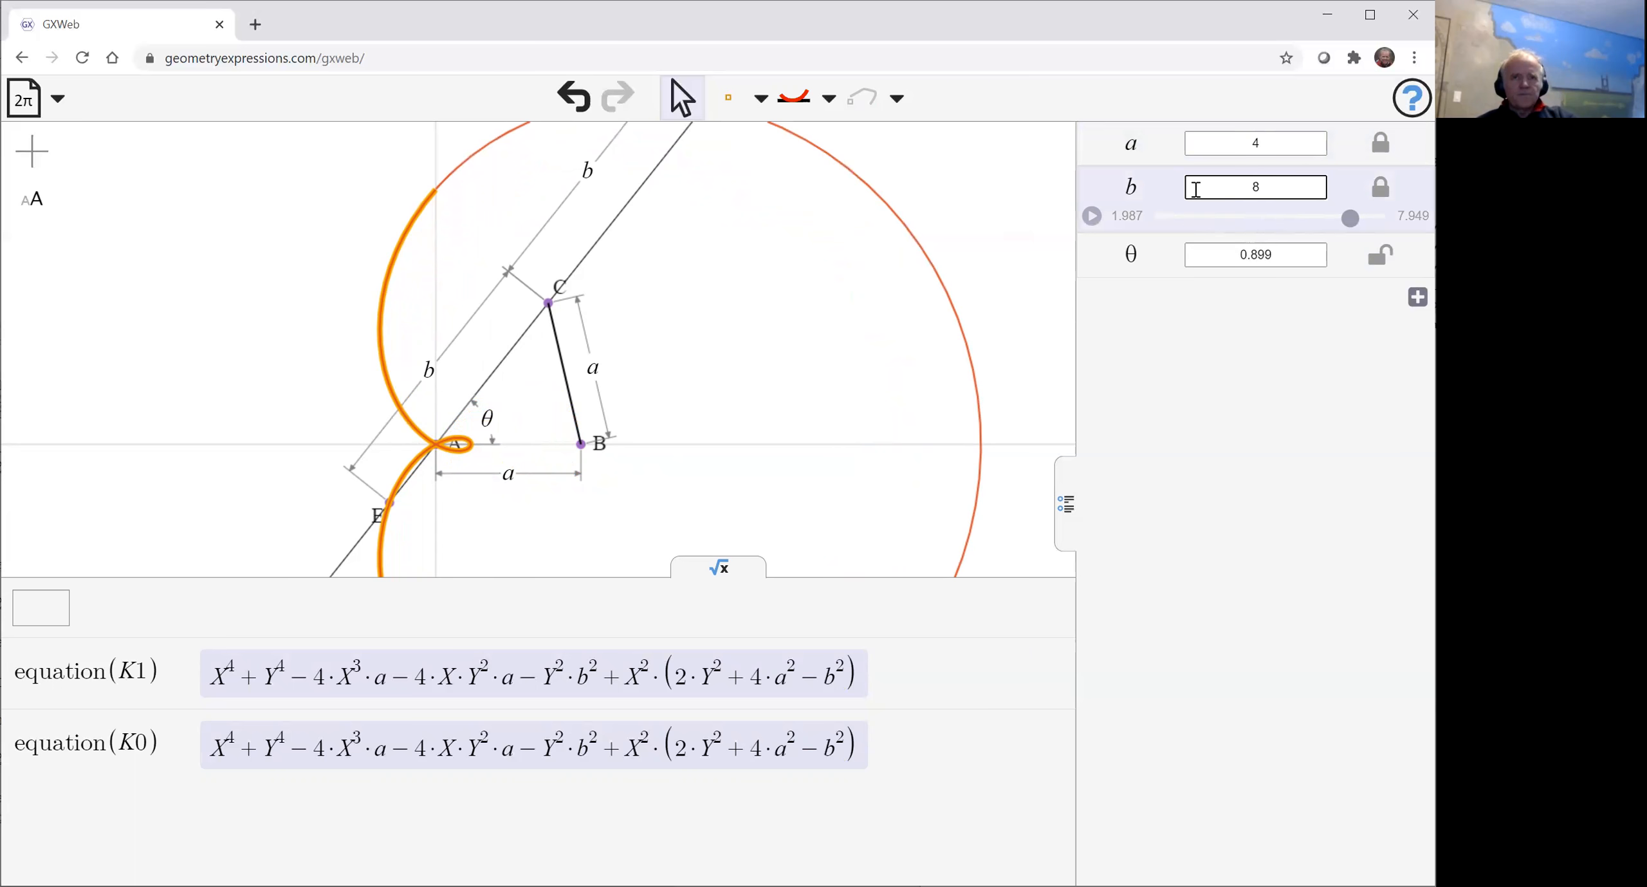
key(Return)
click(849, 284)
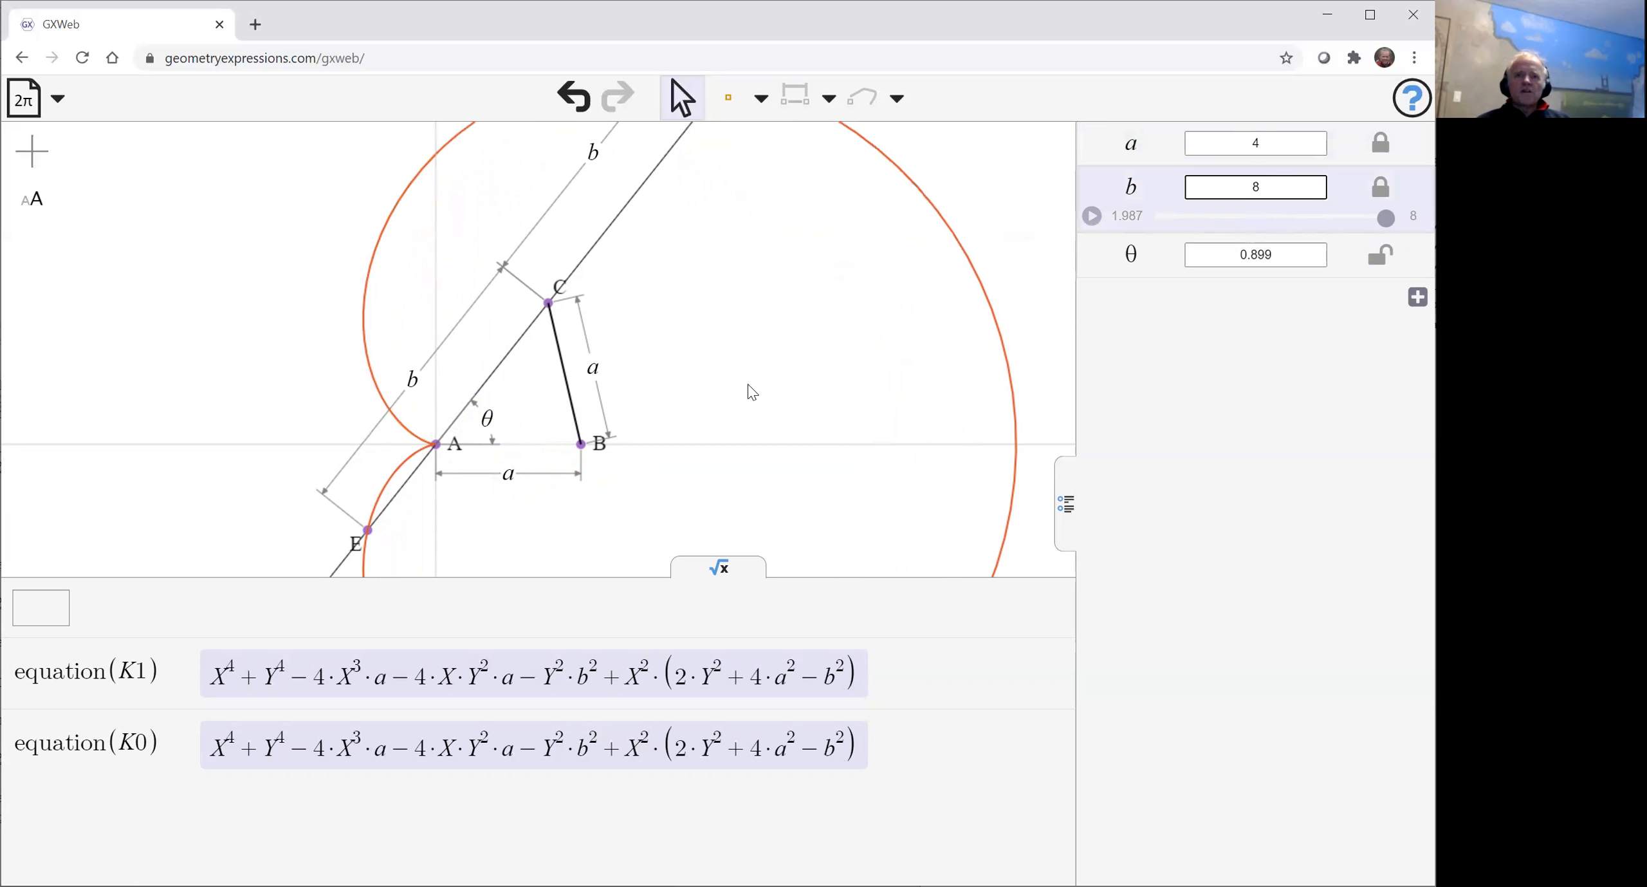
Set the distance b to 10, close the algebra area and fit the whole curve in the drawing.
double_click(1232, 191)
text(10)
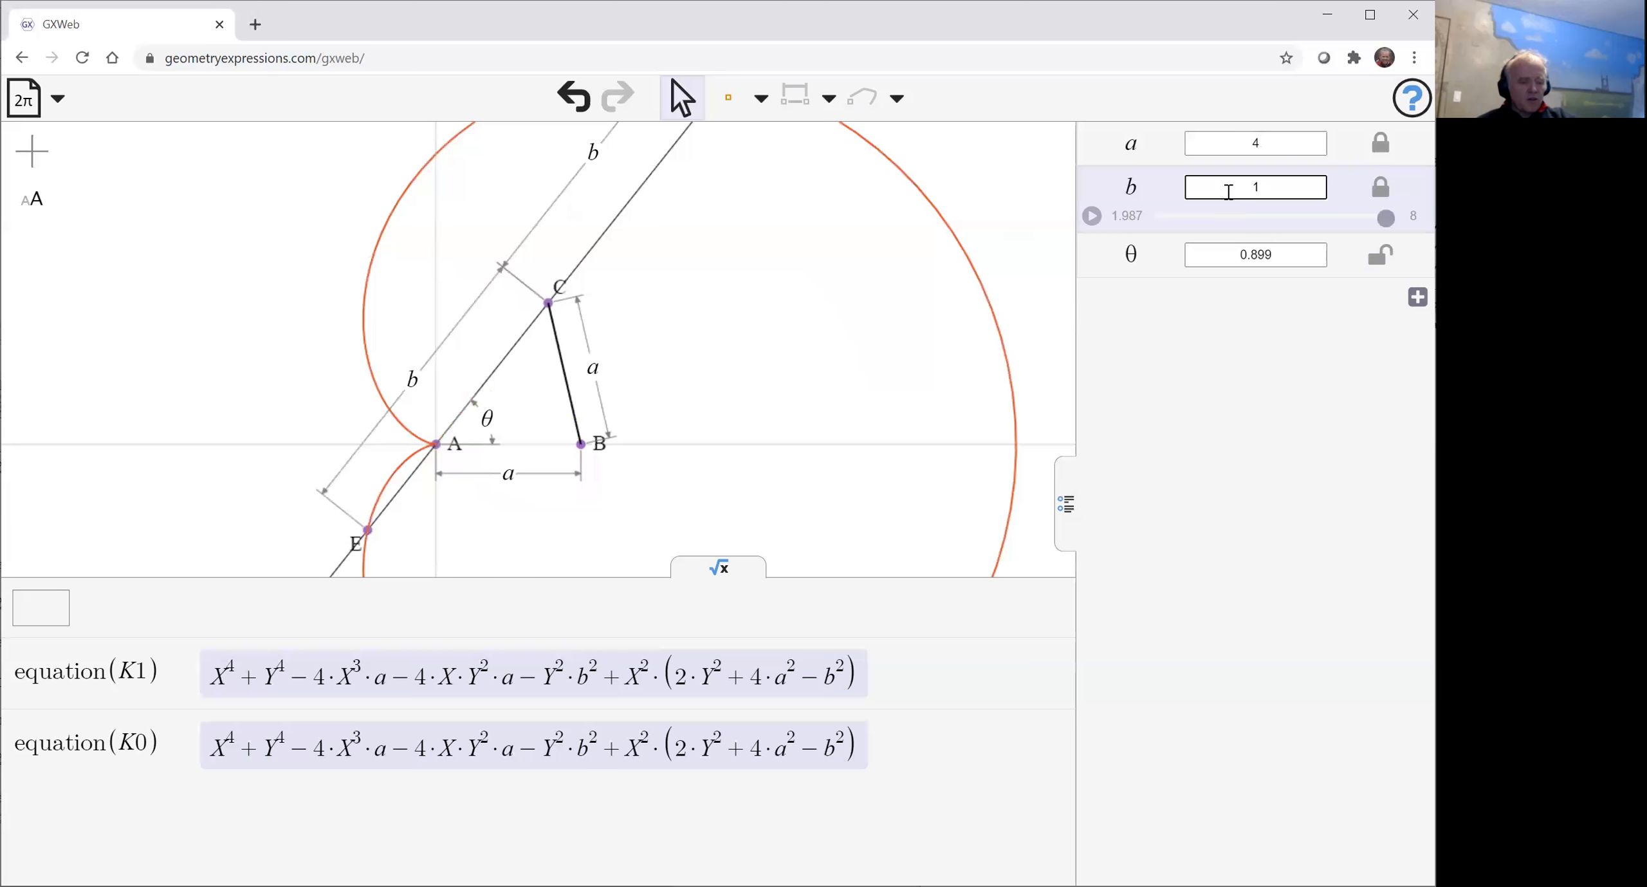
key(Return)
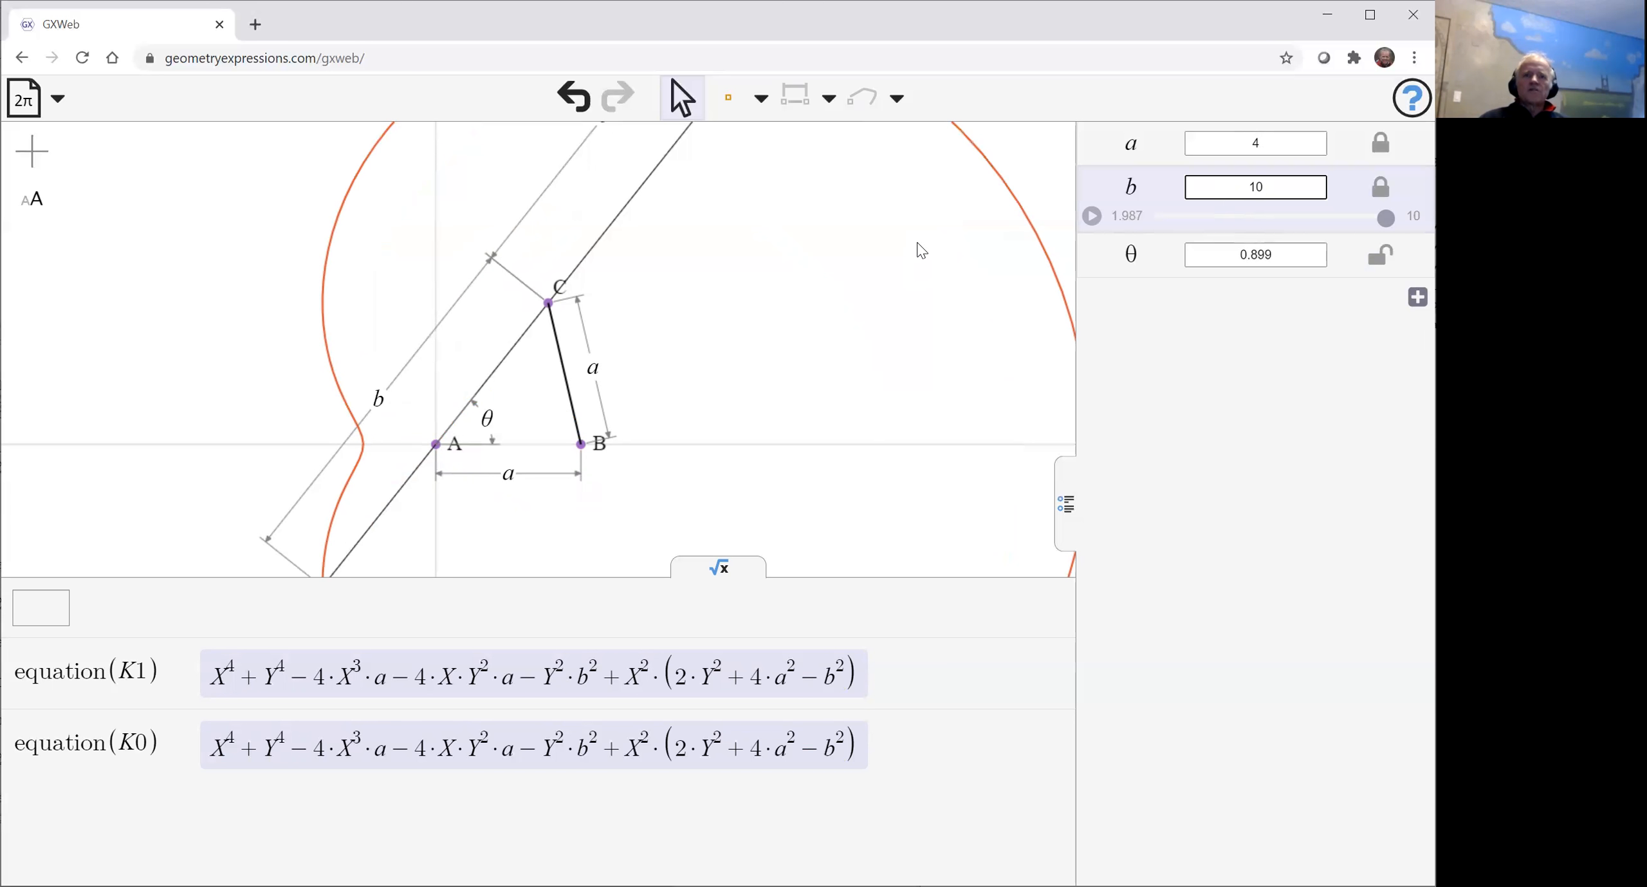
scroll(921, 249, down, 2)
scroll(922, 250, down, 2)
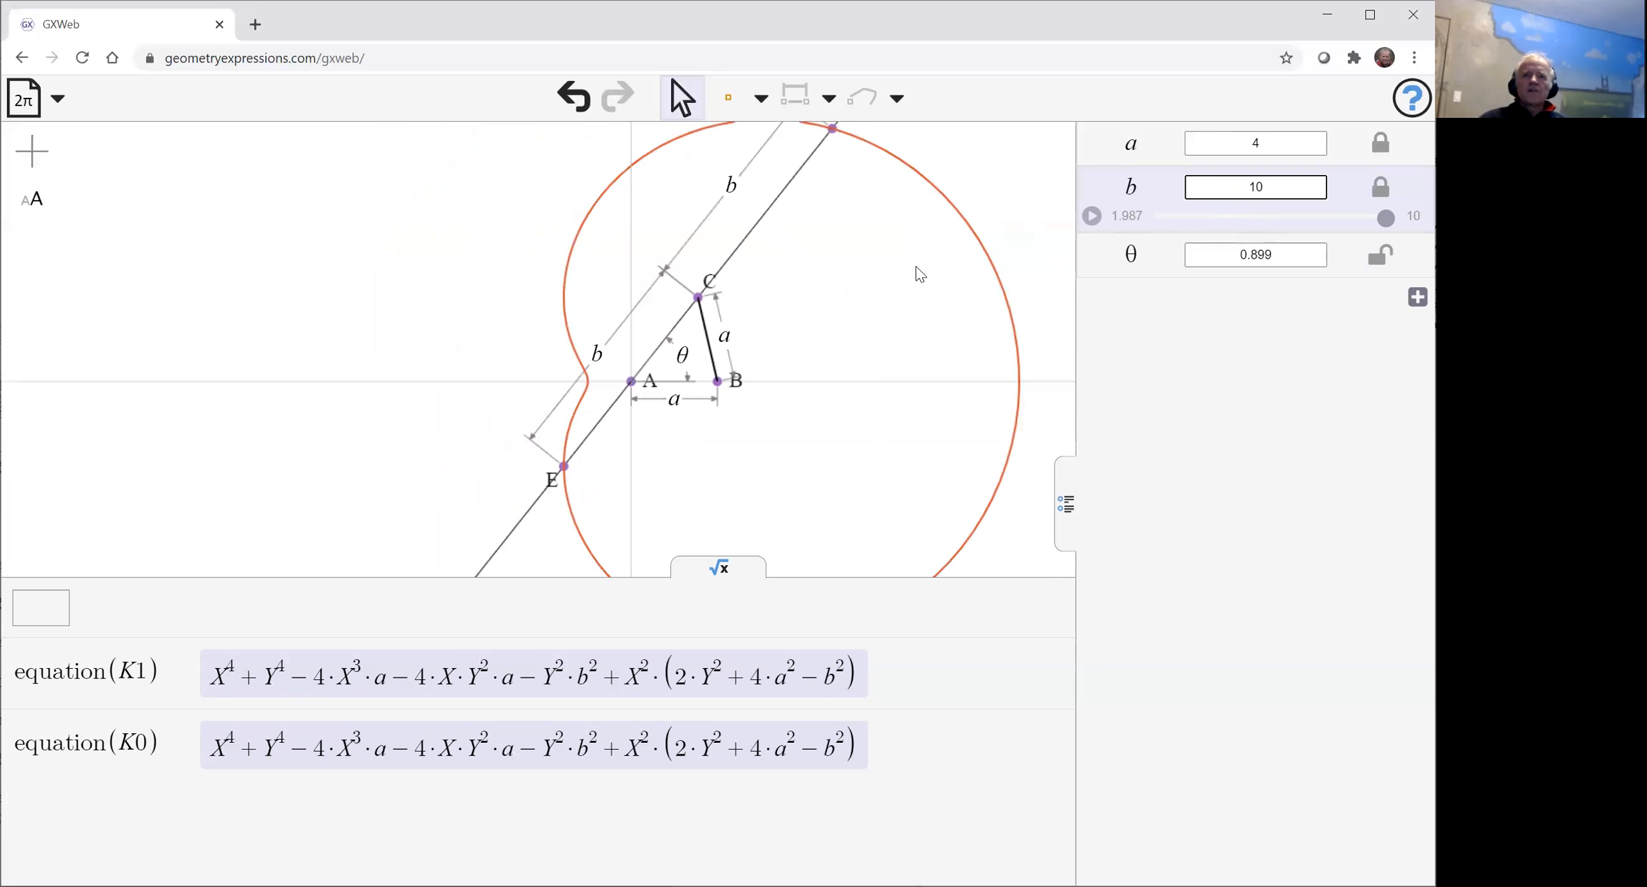
drag(916, 269, 854, 259)
click(734, 570)
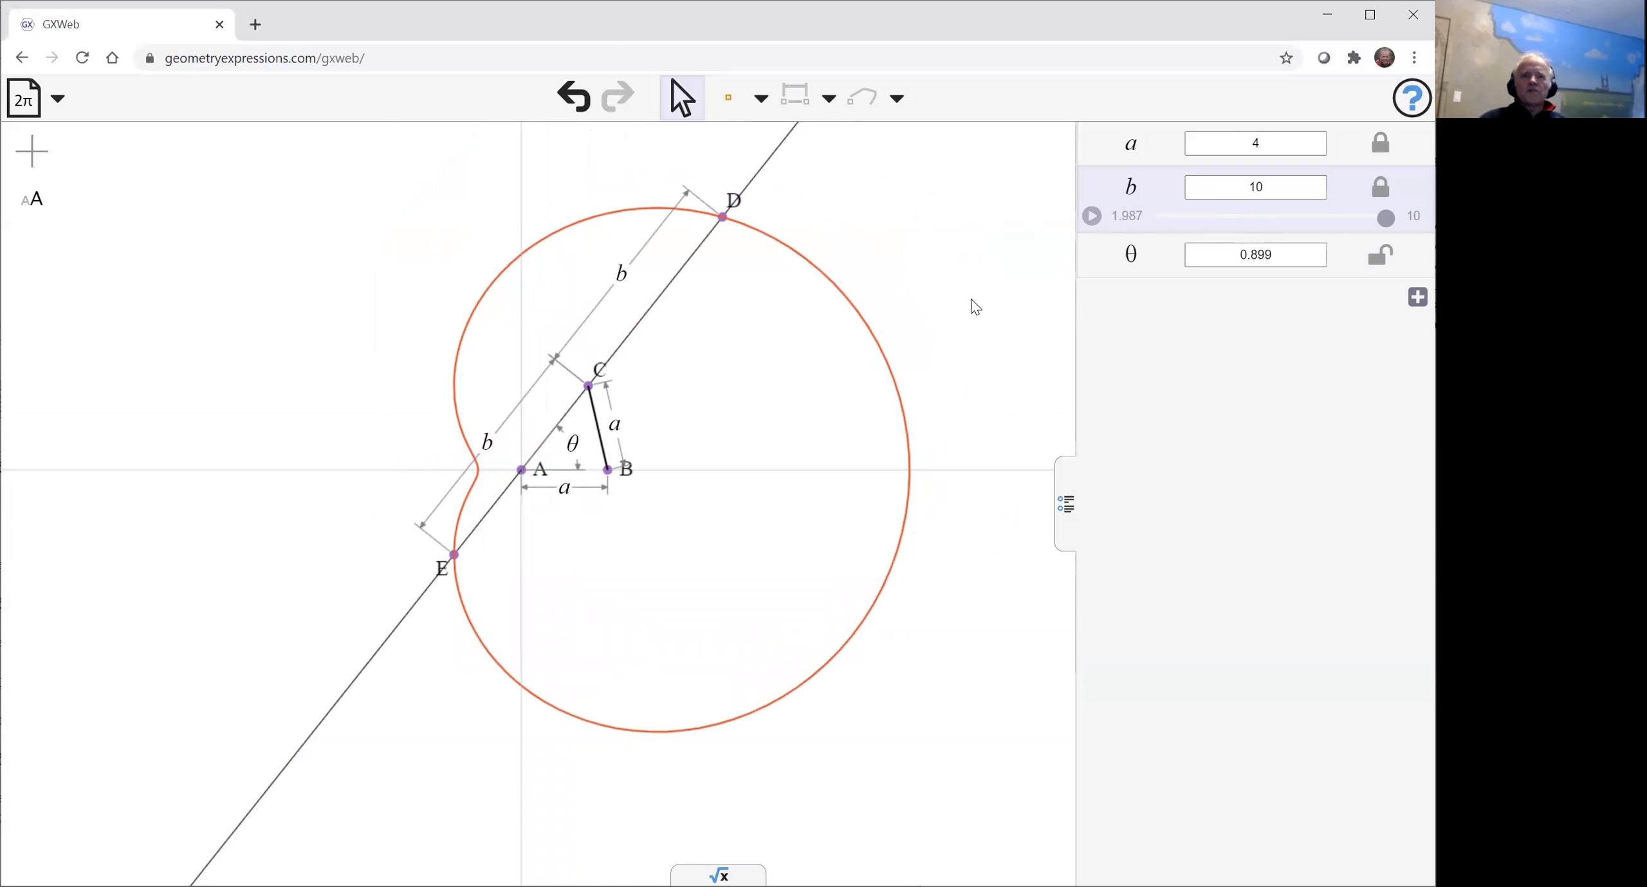
Save the construction as an HTML app and open the downloaded file app (23).html in the browser.
right_click(251, 256)
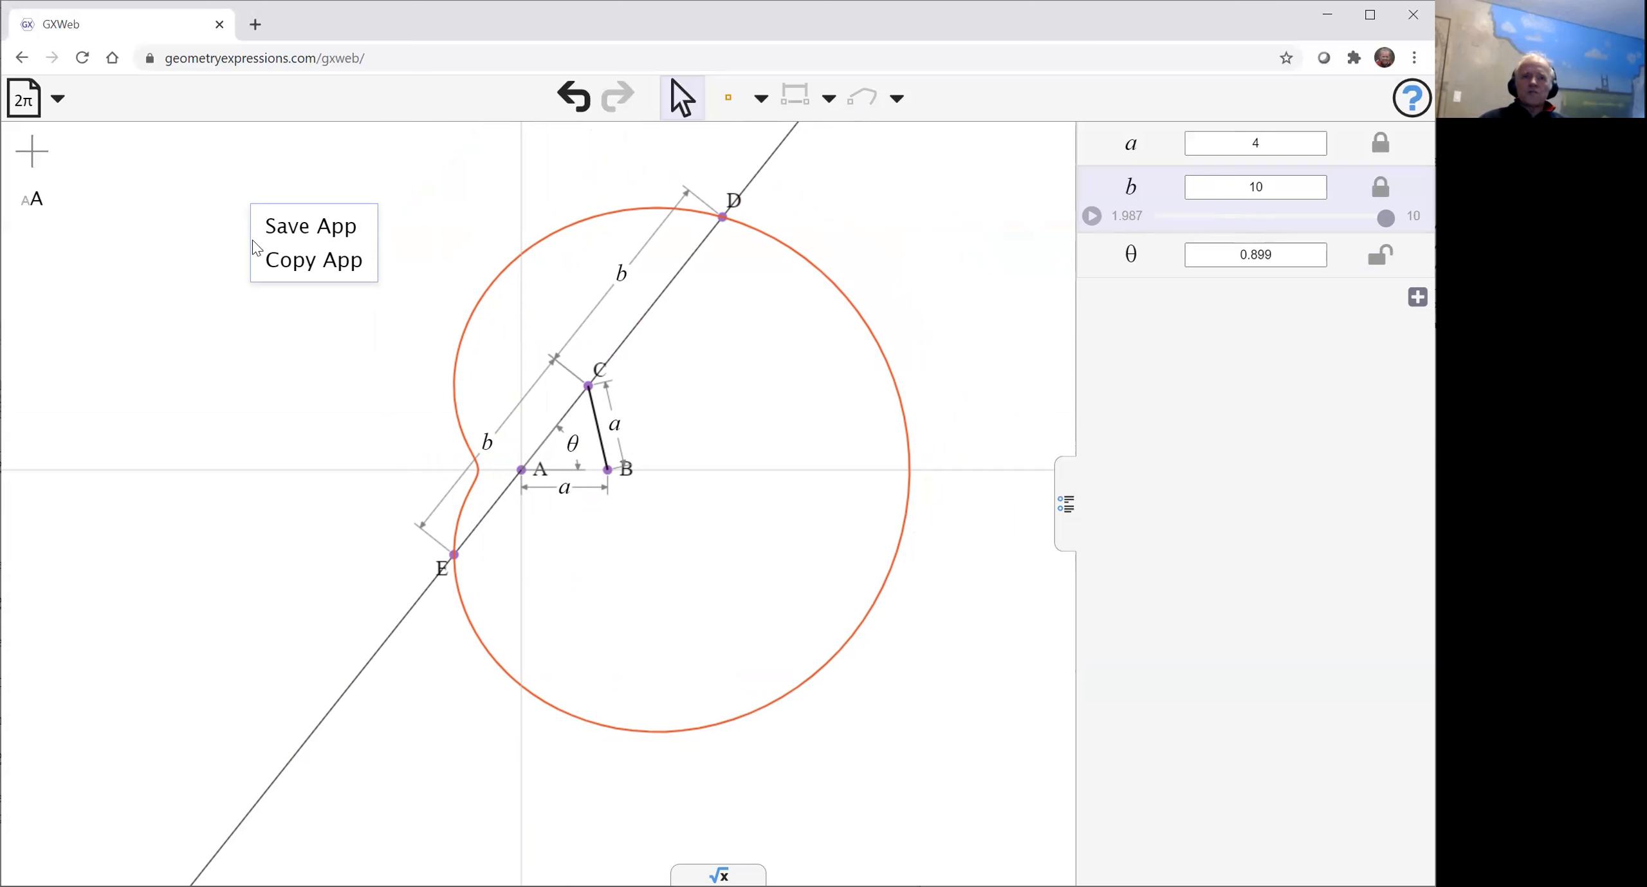
click(315, 230)
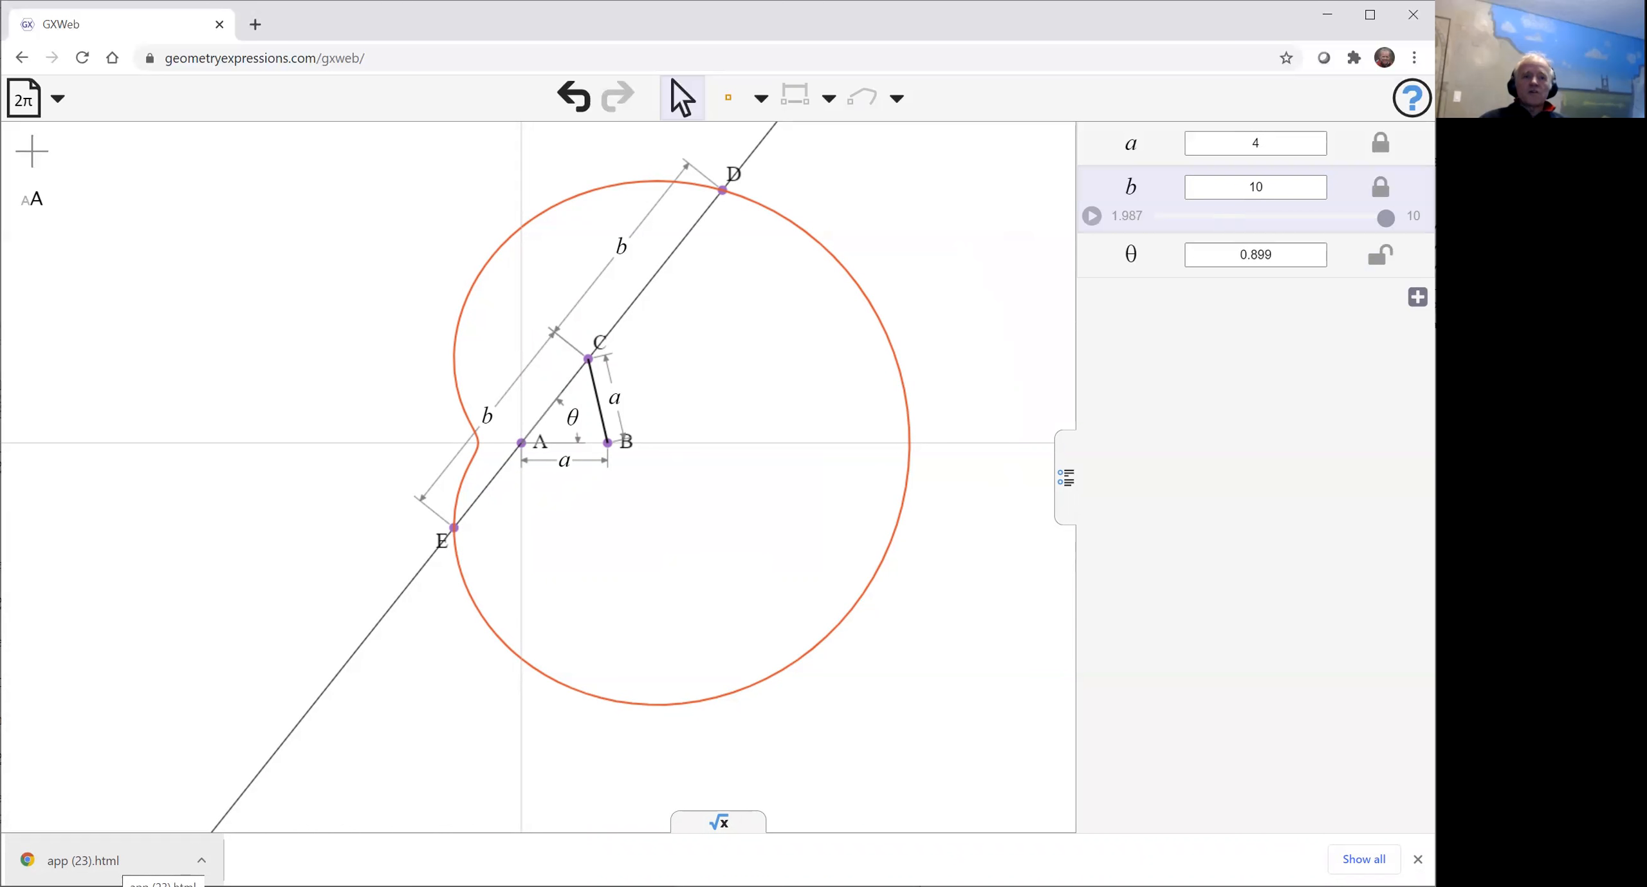
click(109, 860)
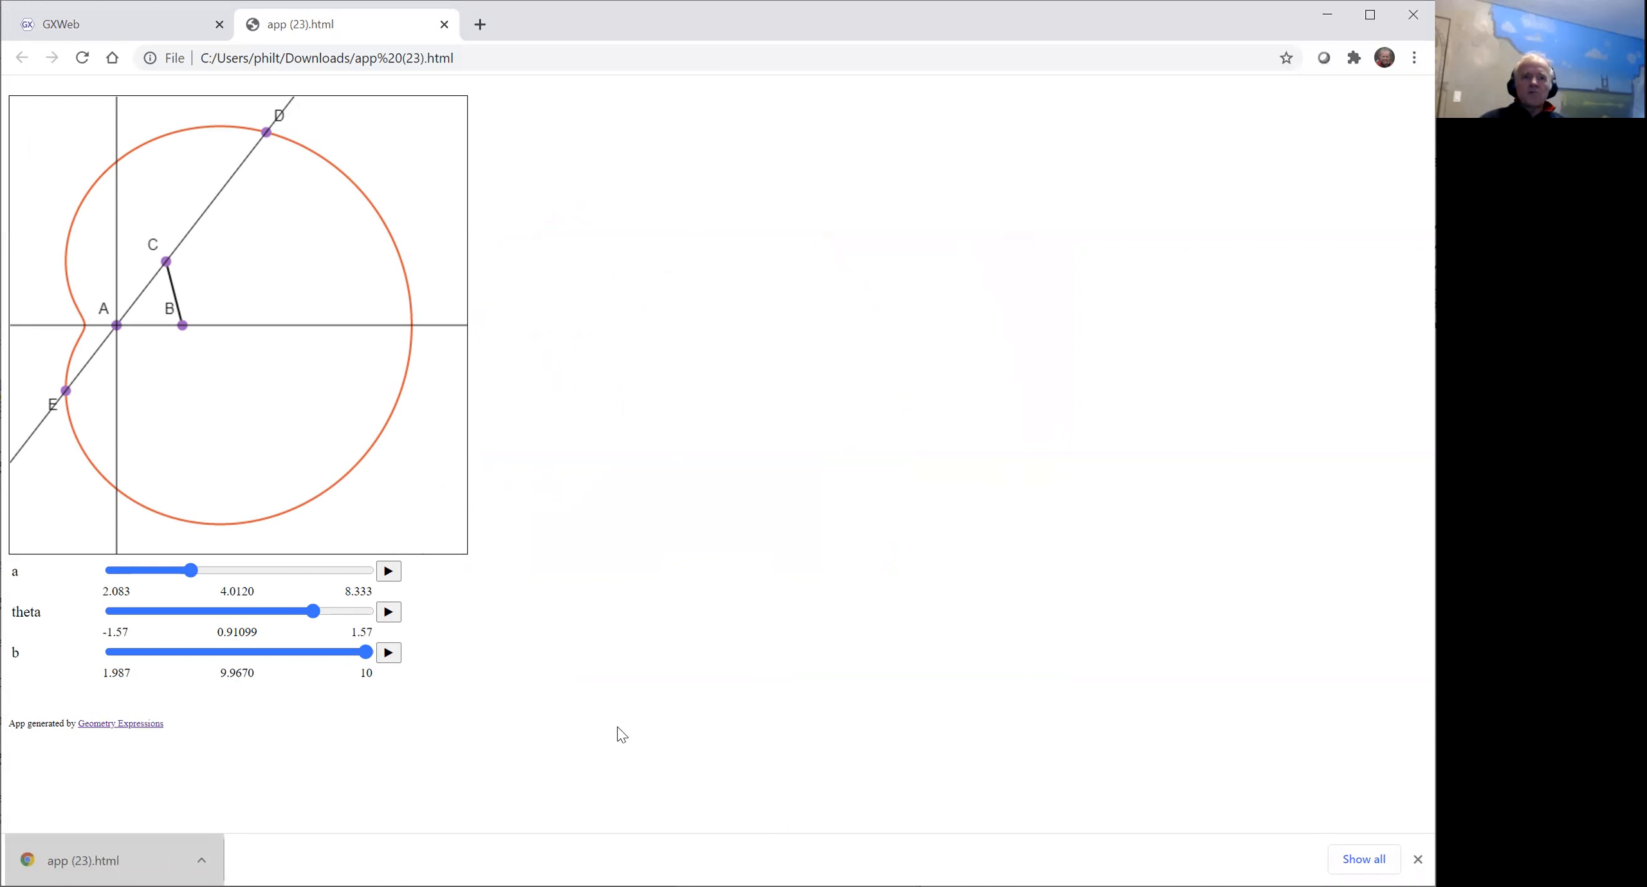
Start the theta animation in the exported app and reduce b to about 3.1082.
click(394, 613)
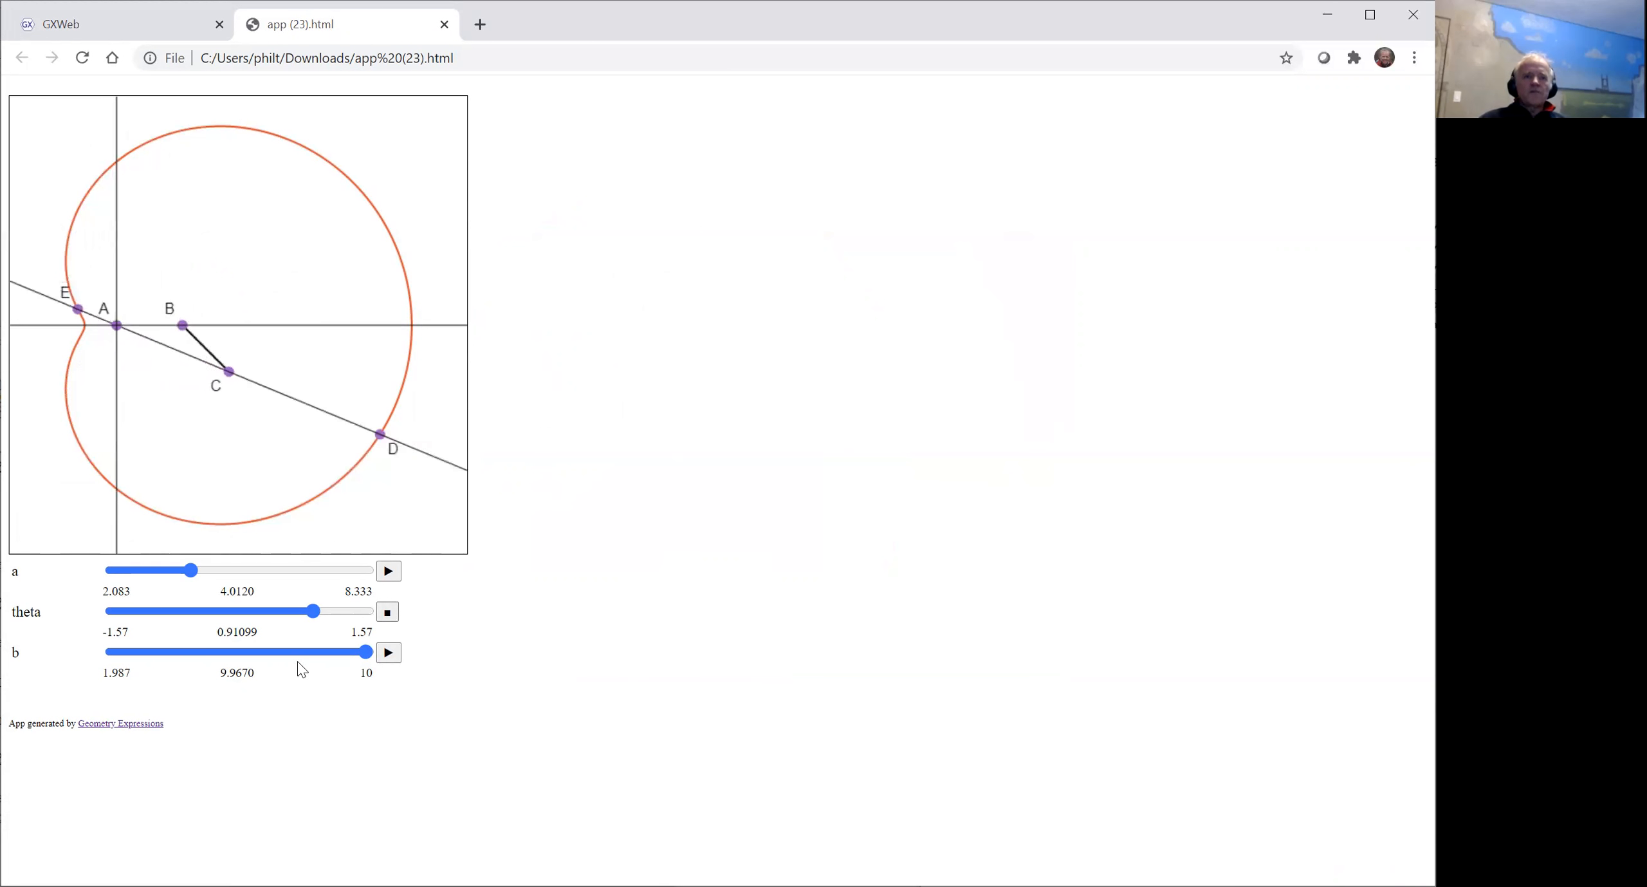
drag(370, 655, 149, 683)
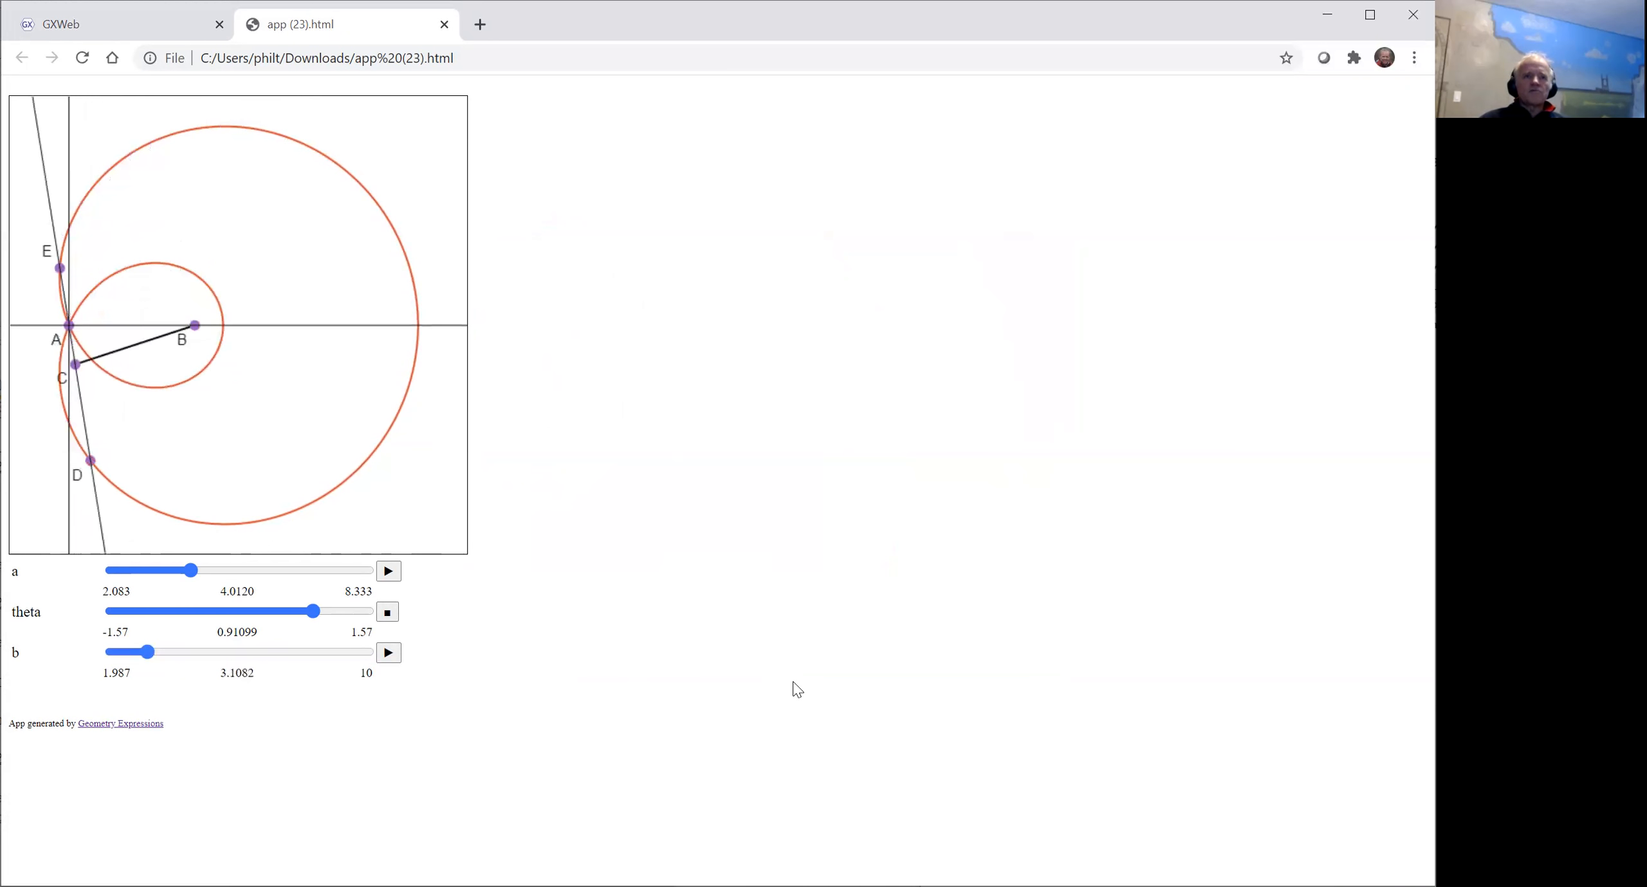